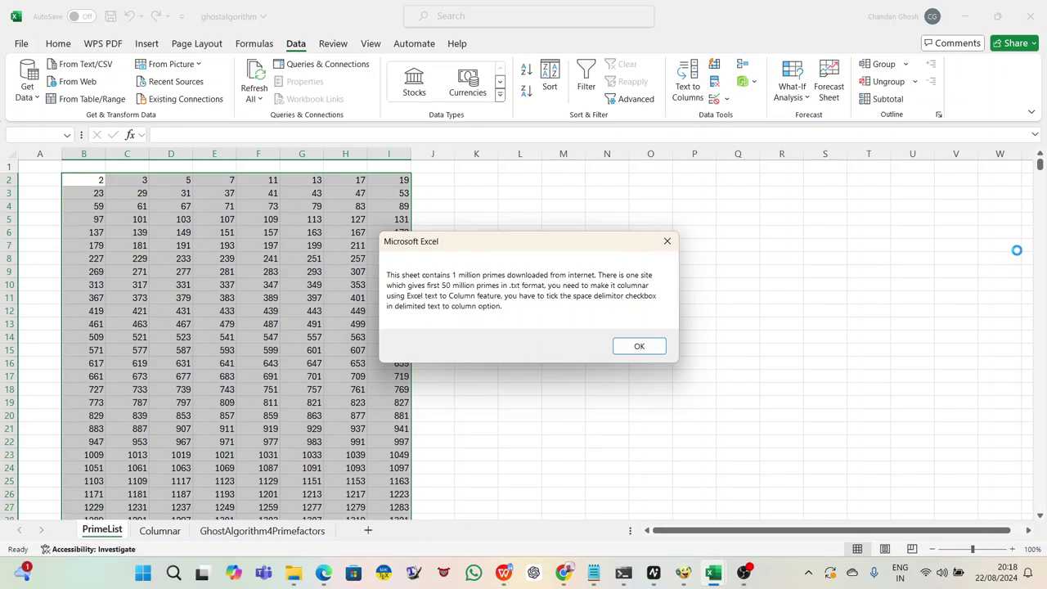
Step: Dismiss the PrimeList note to show the Columnar sheet's index, prime and surd explanation
left_click(639, 346)
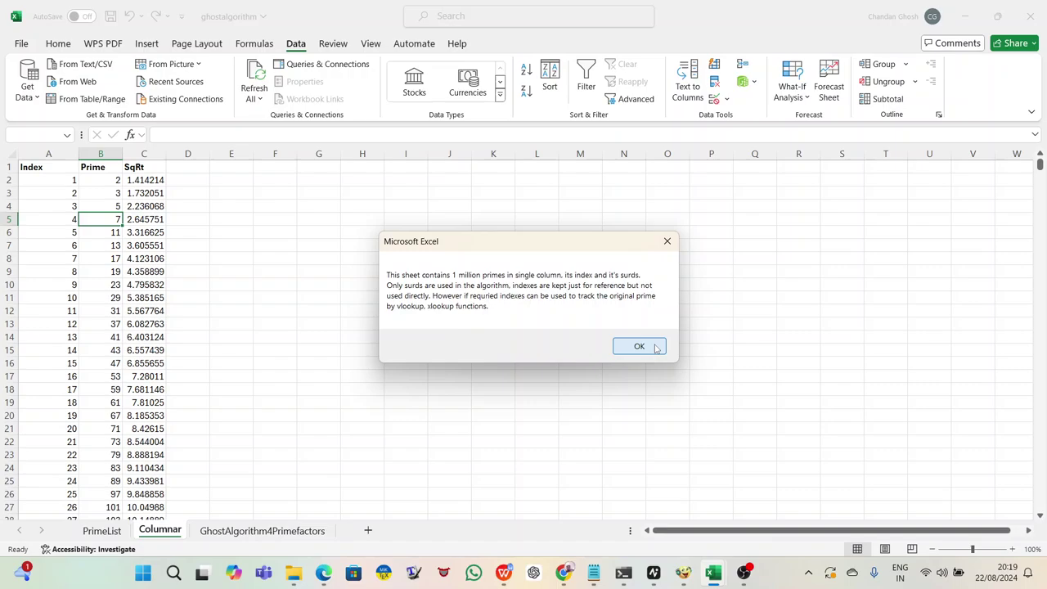
Step: Dismiss the Columnar note to reach the GhostAlgorithm4Primefactors sheet's welcome message
left_click(655, 348)
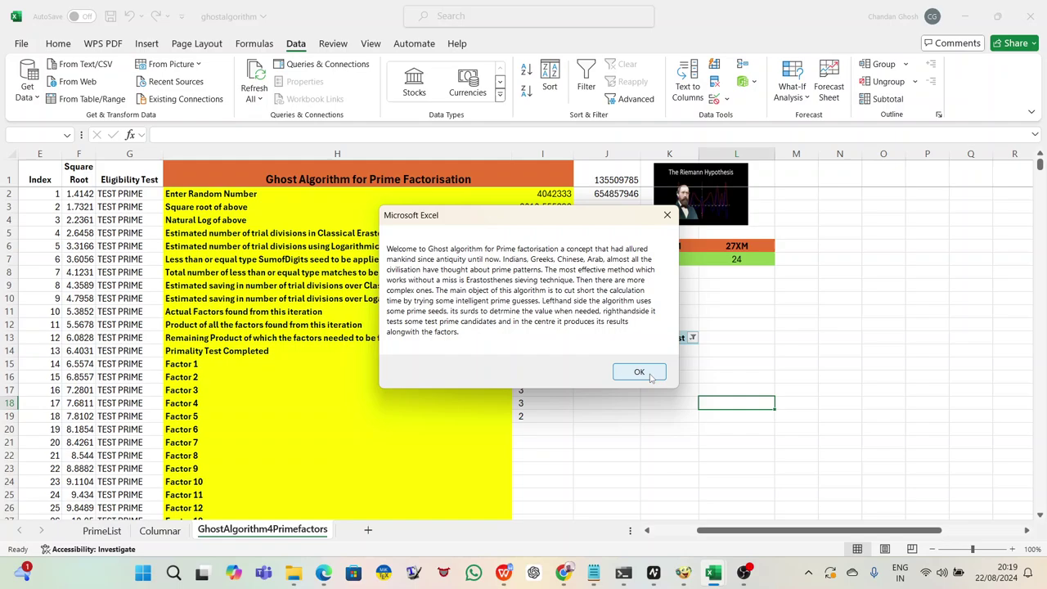
Step: Enter 30 at the algorithm's input prompt and acknowledge the exit notice
left_click(650, 374)
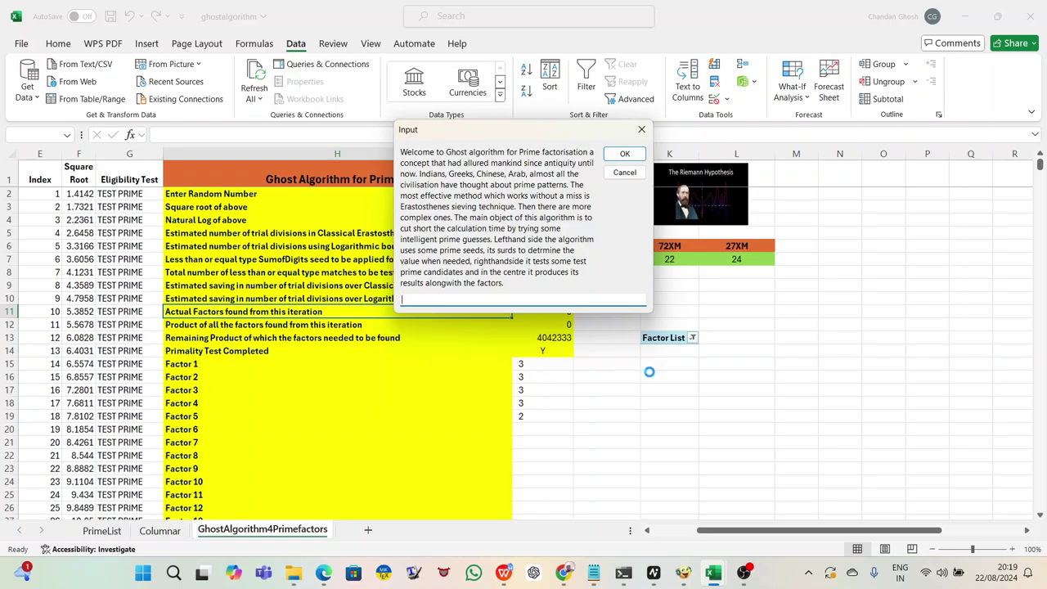
type("3")
type("0")
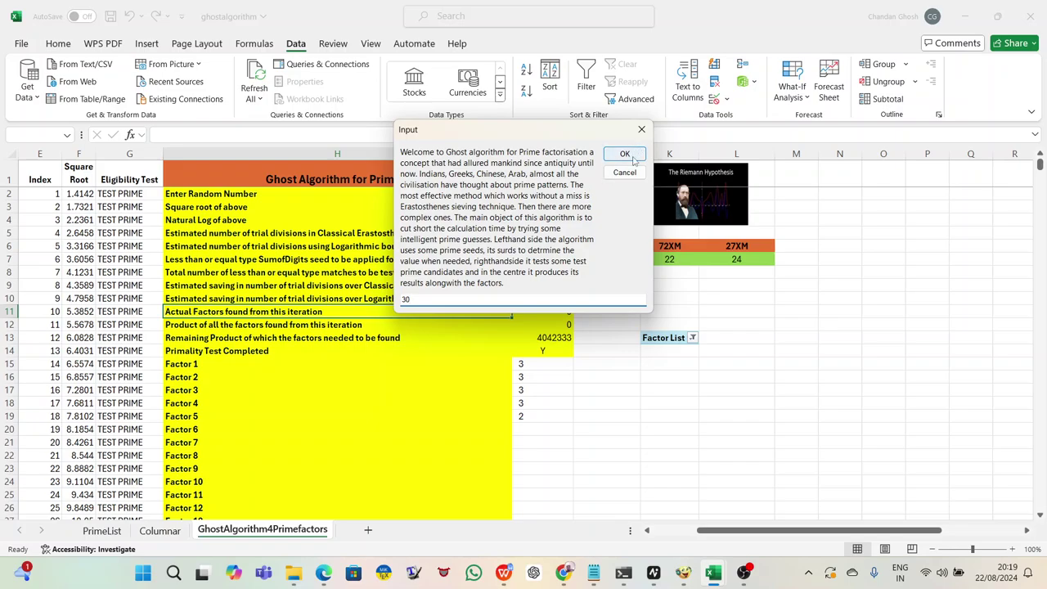
left_click(634, 158)
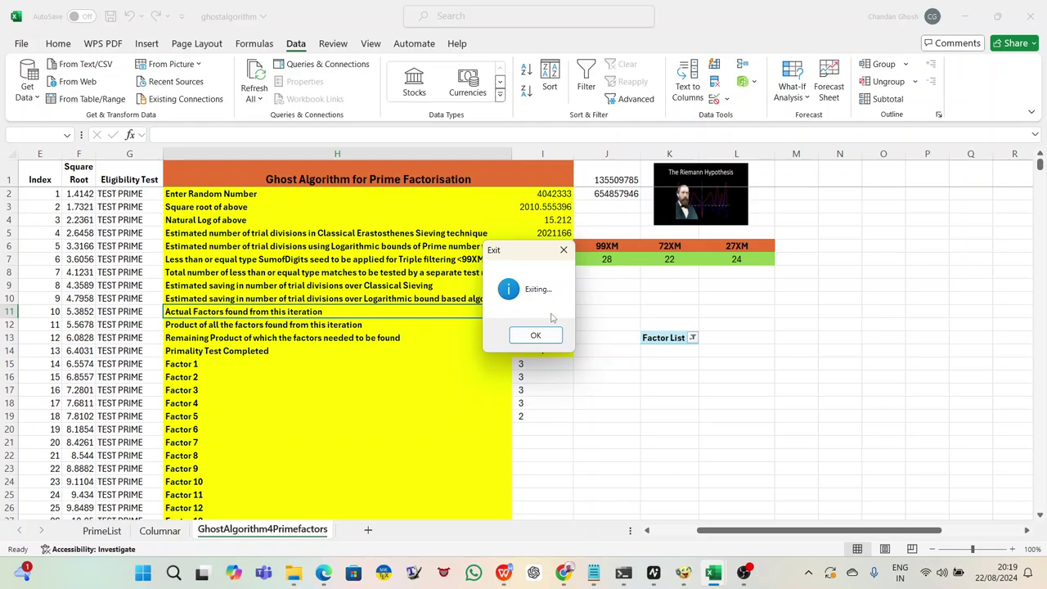
left_click(546, 339)
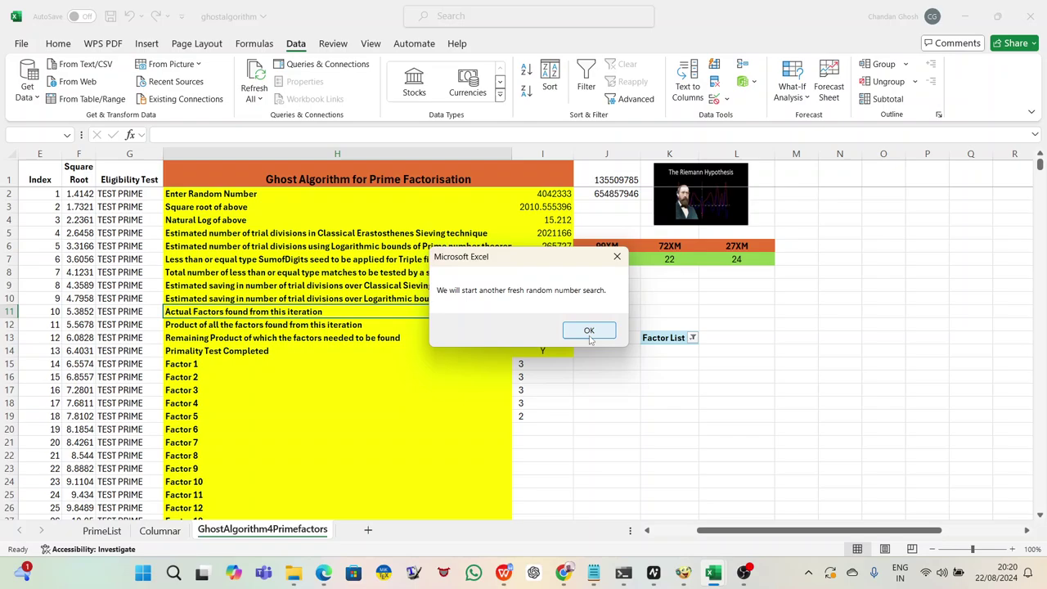
Step: Iterate factorising 582515280, extracting factors 5, 3, 3, 3, 2, 2, 2
left_click(589, 334)
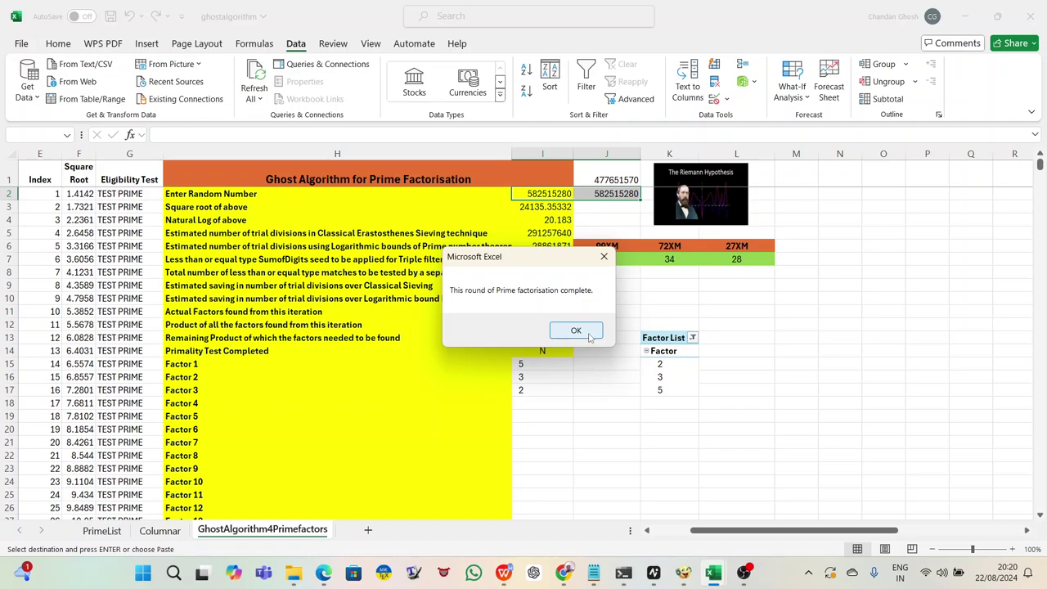
left_click(588, 334)
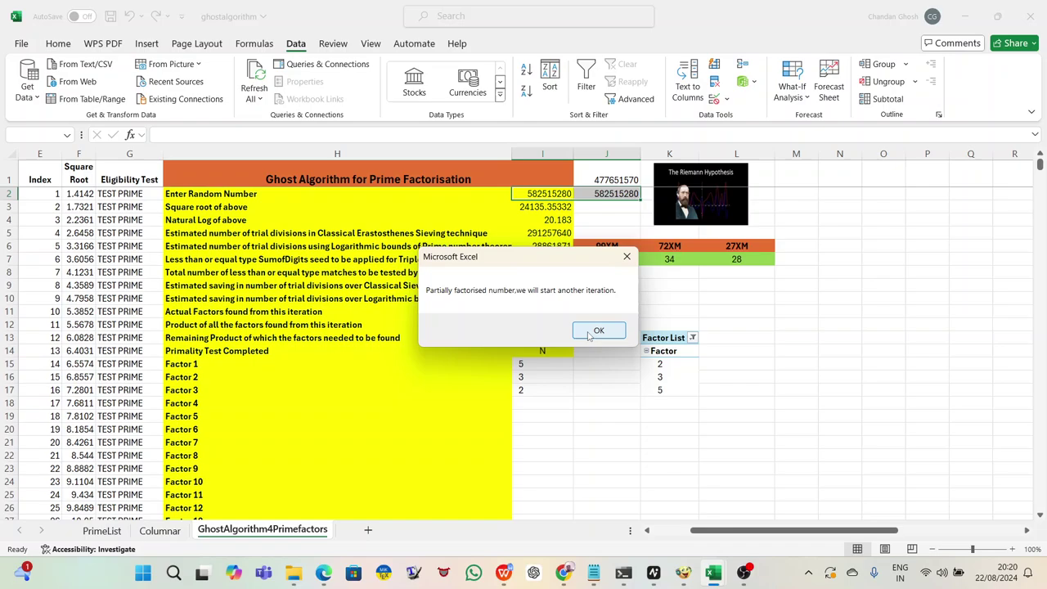
left_click(589, 333)
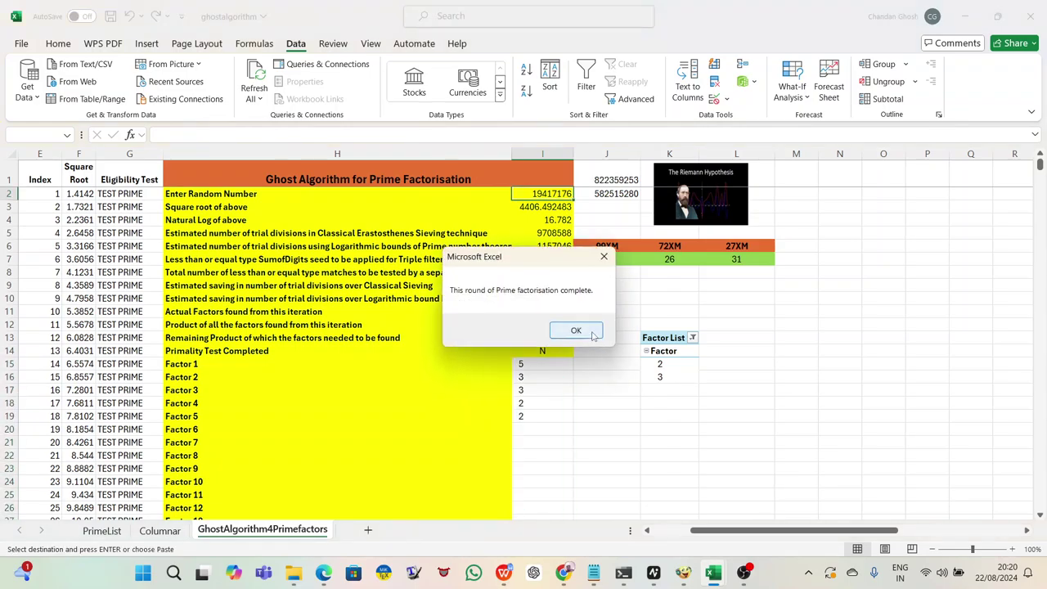
left_click(594, 336)
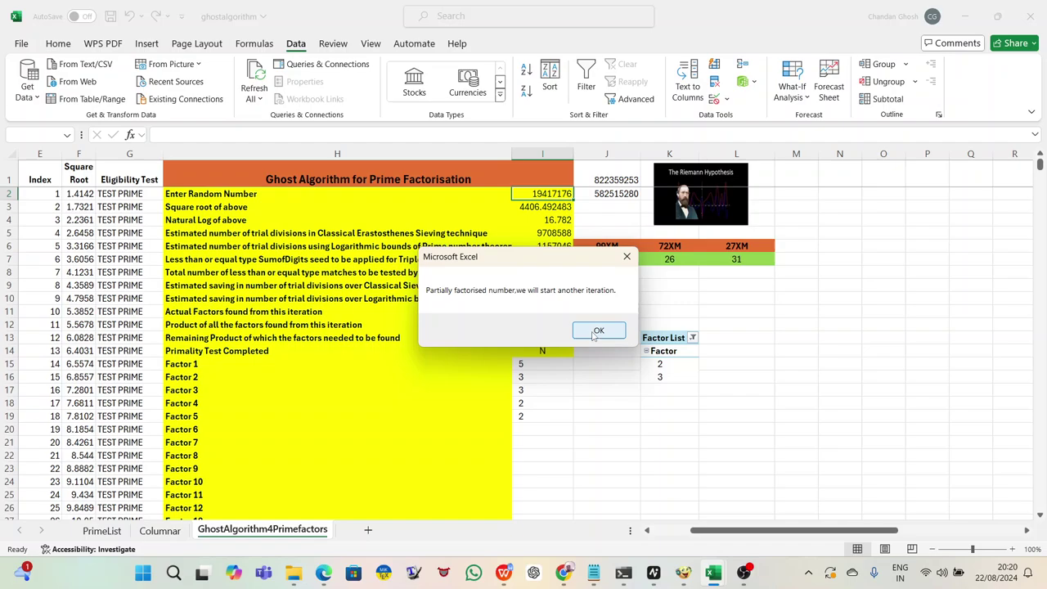
left_click(595, 331)
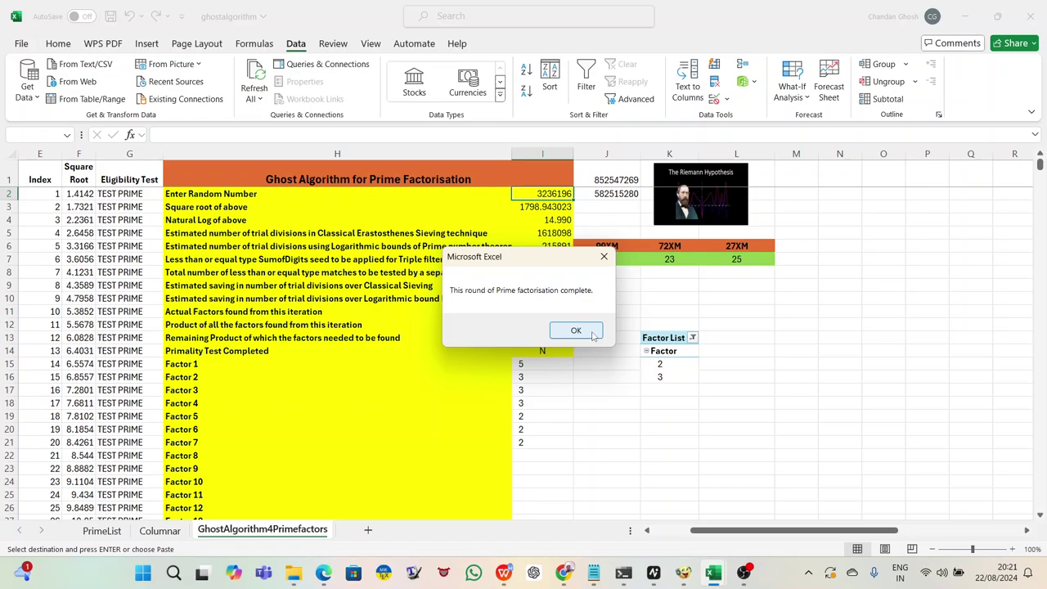
left_click(593, 333)
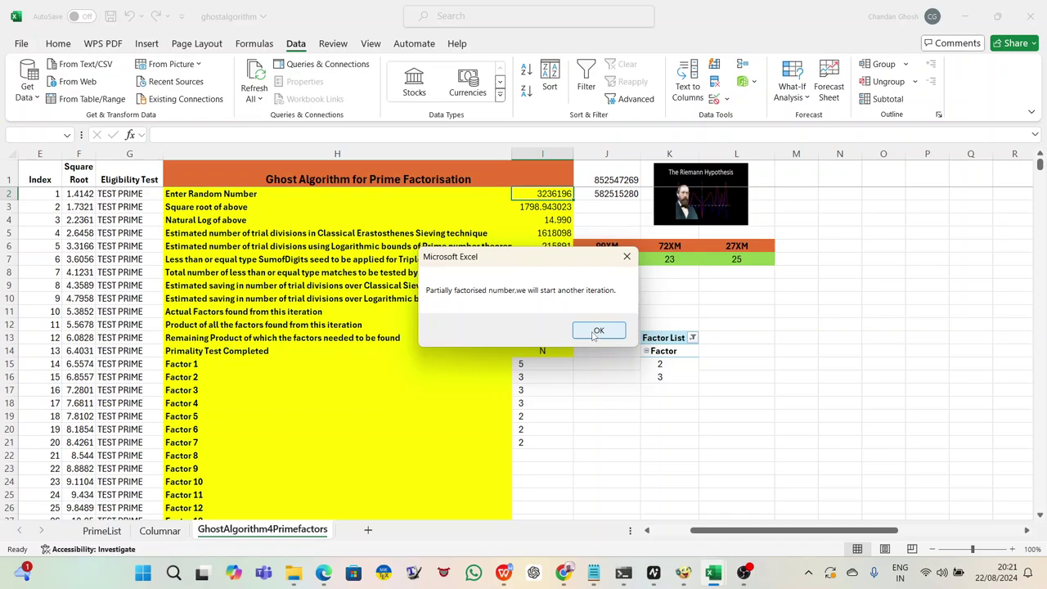
Step: Continue iterations until 582515280 is fully factorised, leaving prime 269683
left_click(596, 332)
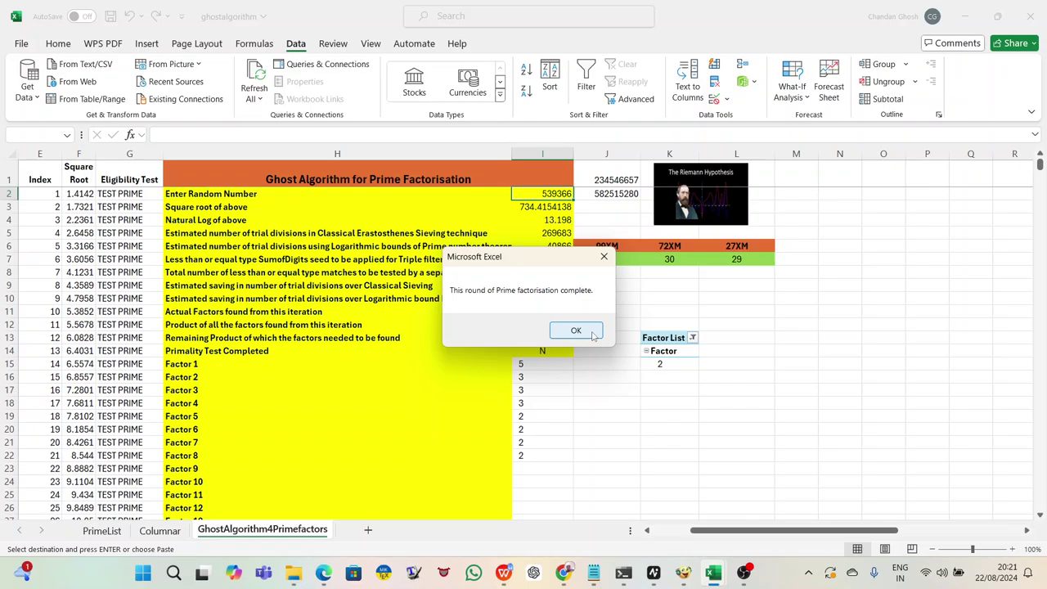
left_click(593, 335)
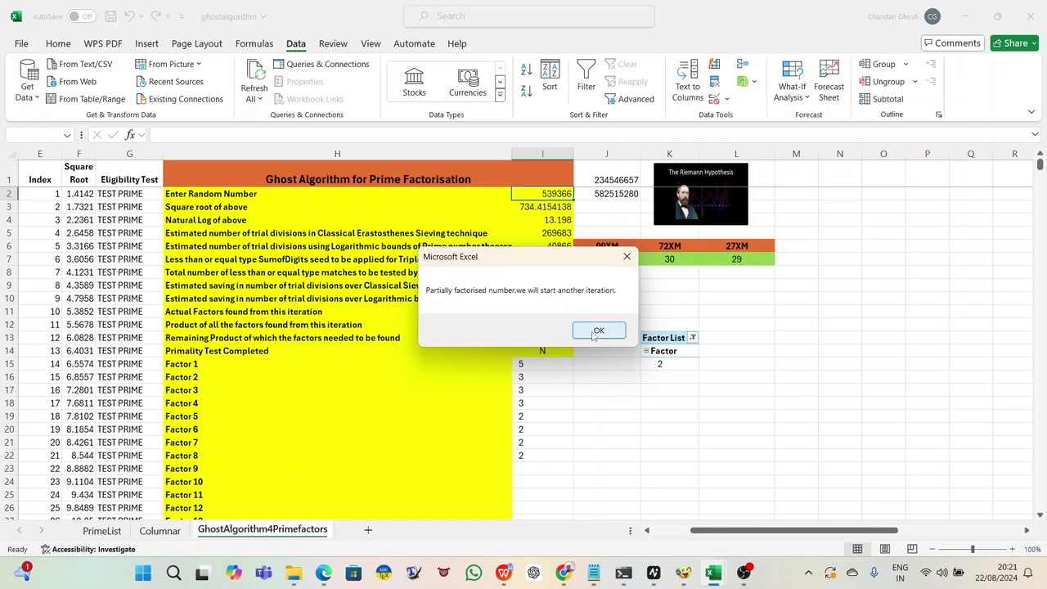
left_click(597, 331)
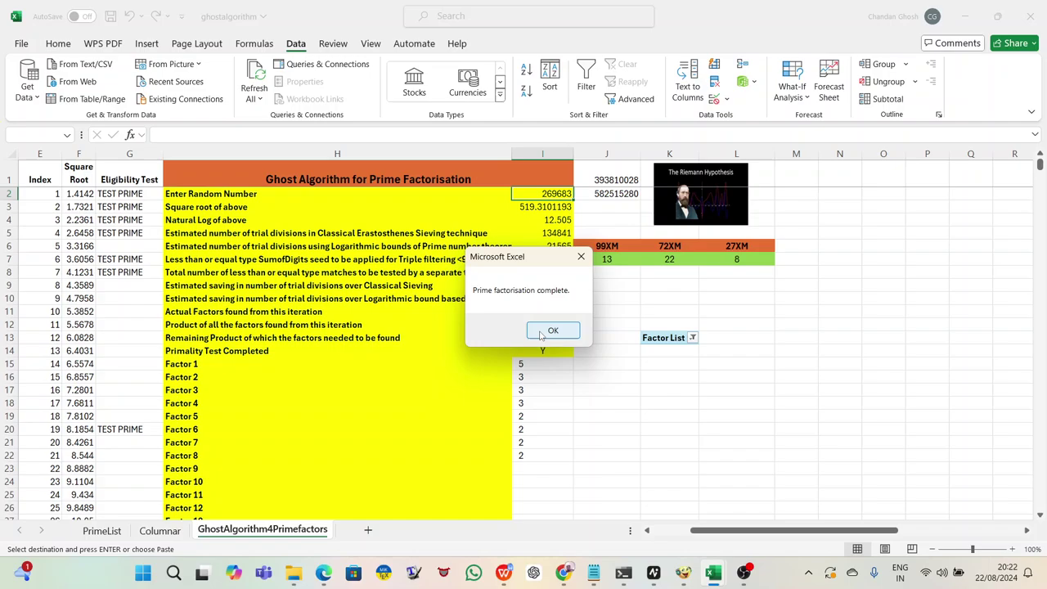
left_click(553, 331)
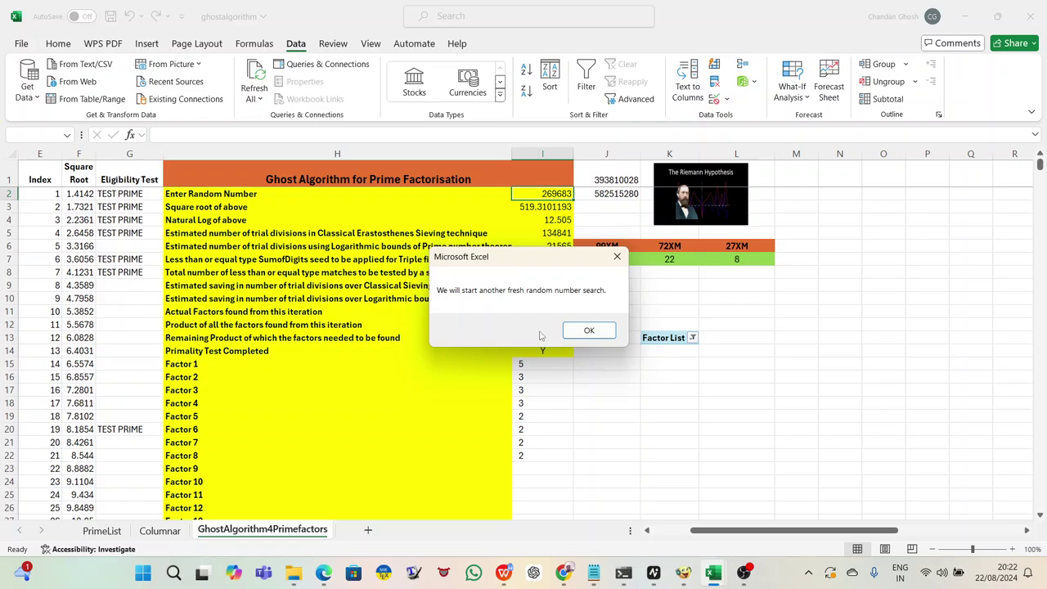
Step: Run one full factorisation of a new random number until completion is announced
left_click(604, 330)
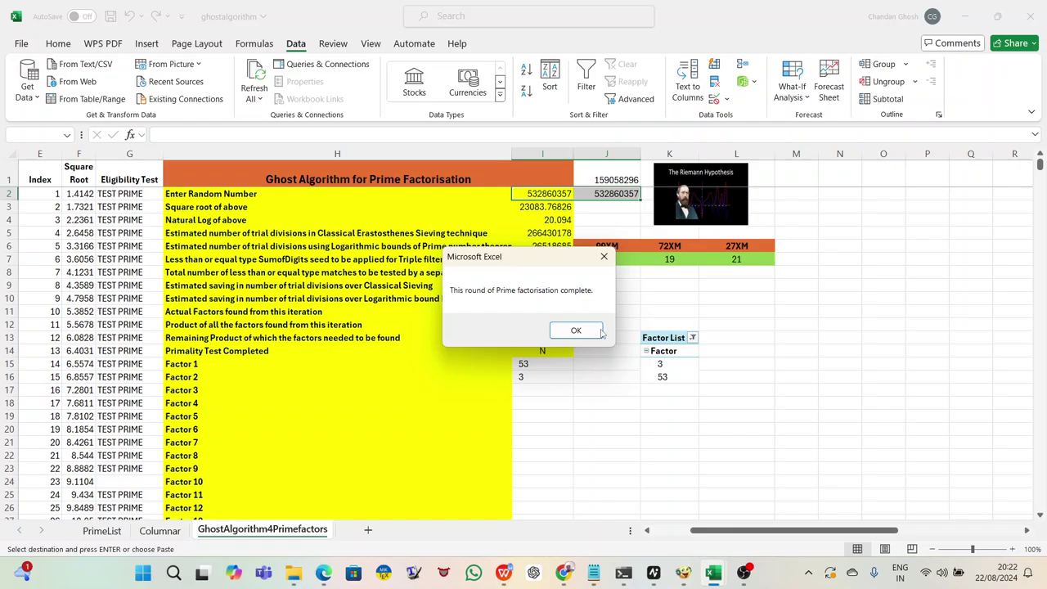
left_click(577, 330)
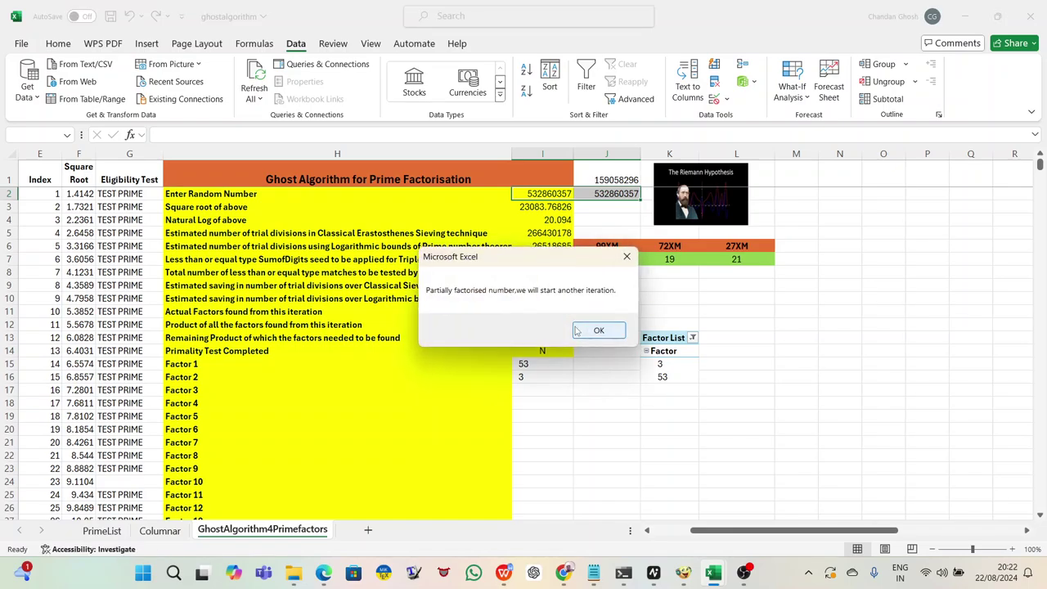
left_click(577, 331)
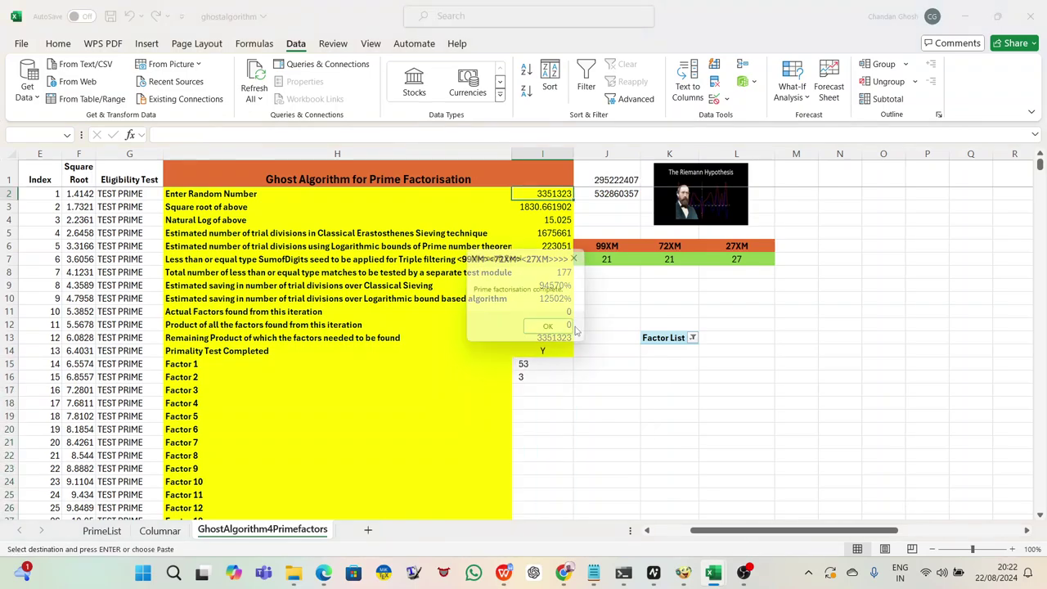
left_click(556, 329)
Step: Factorise 110083 to completion, with 7369 listed as Factor 1
left_click(562, 329)
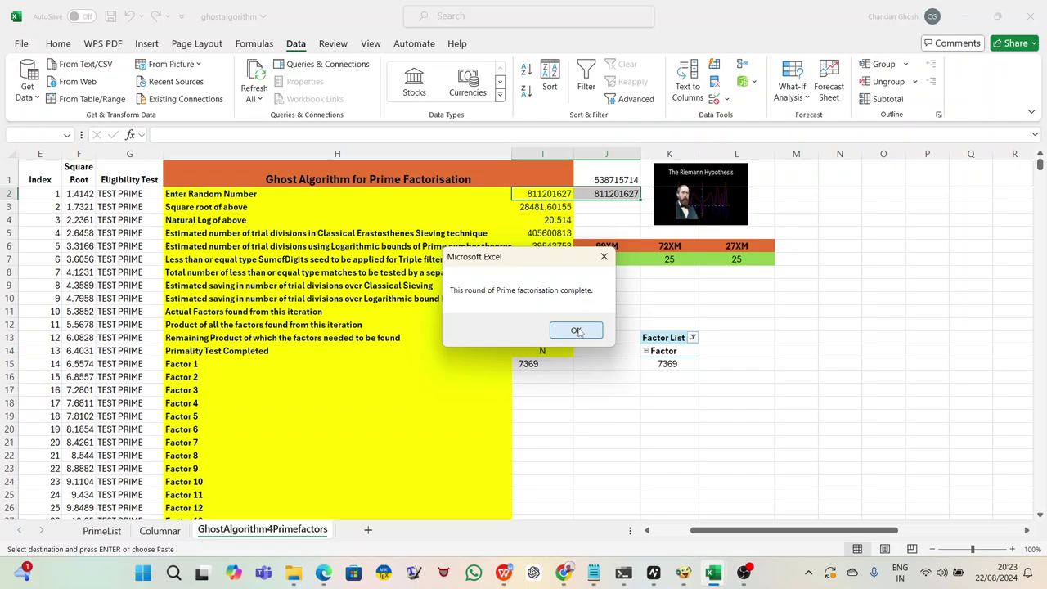
left_click(577, 332)
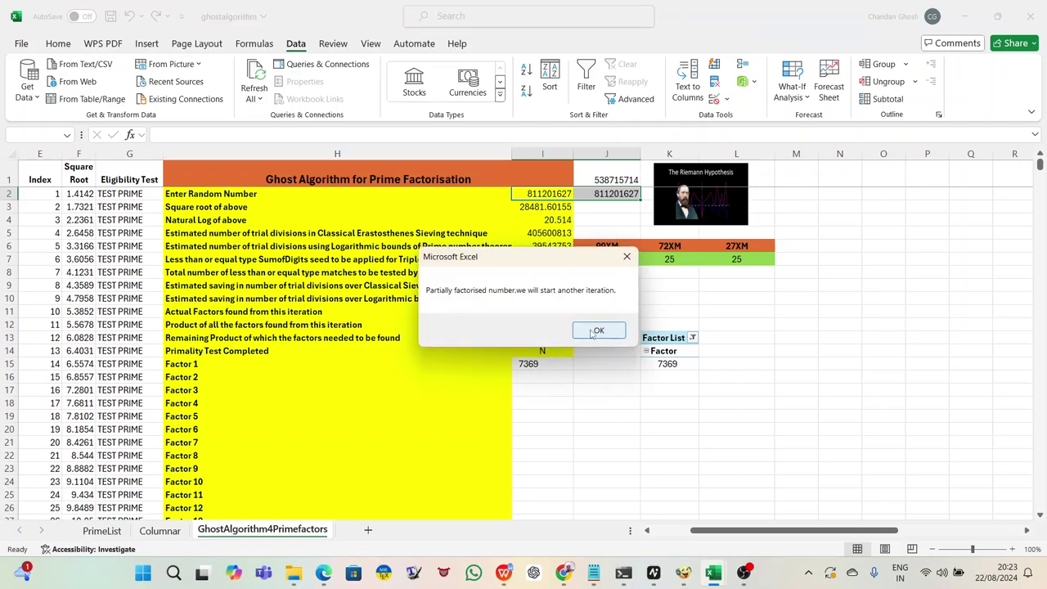
left_click(589, 330)
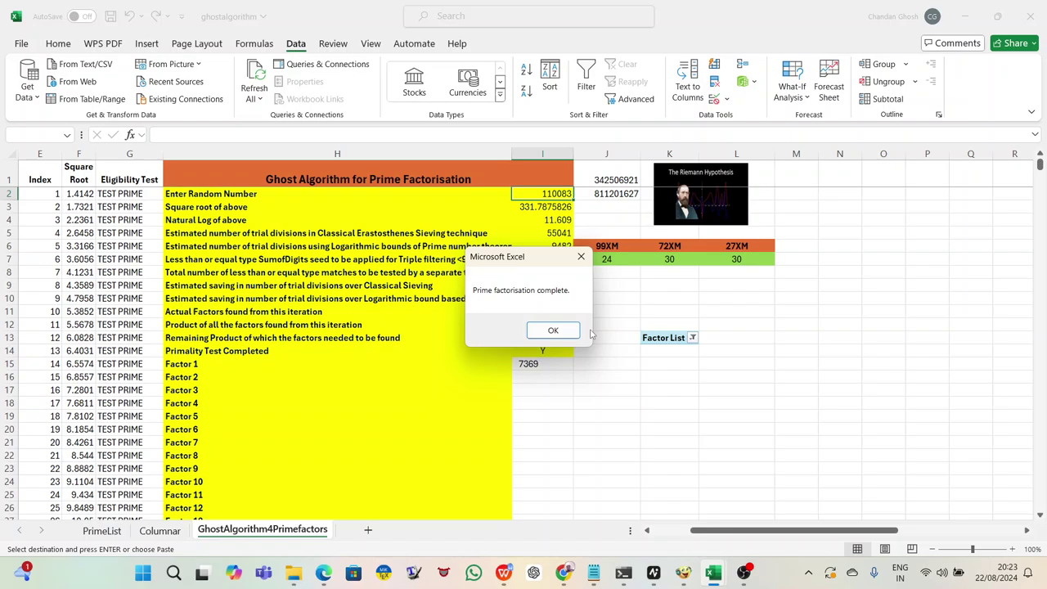
left_click(552, 331)
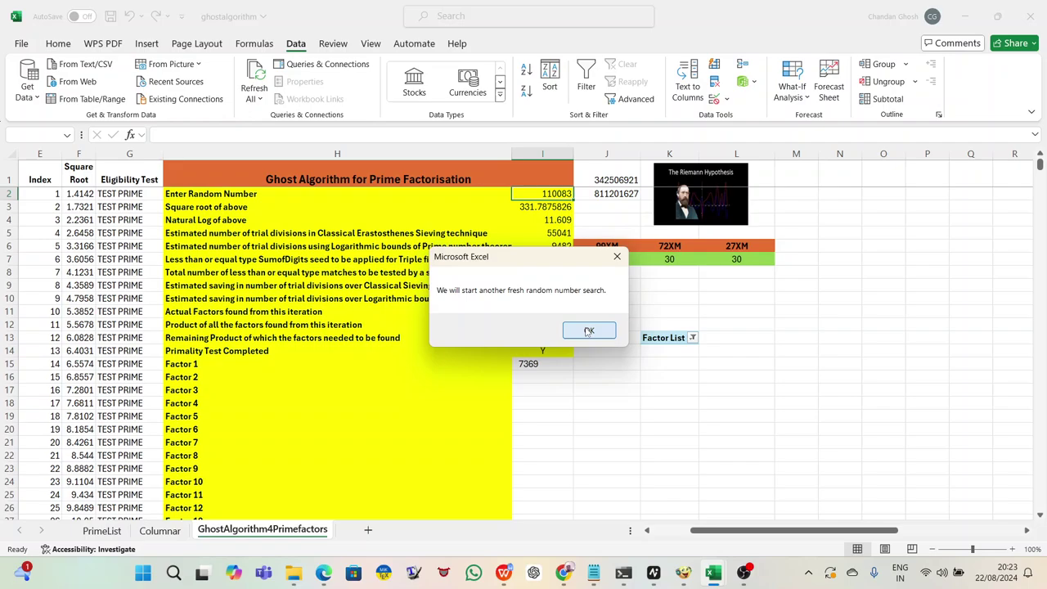
Step: Factorise 286859743, extracting 647 and ending with prime 443369
left_click(588, 331)
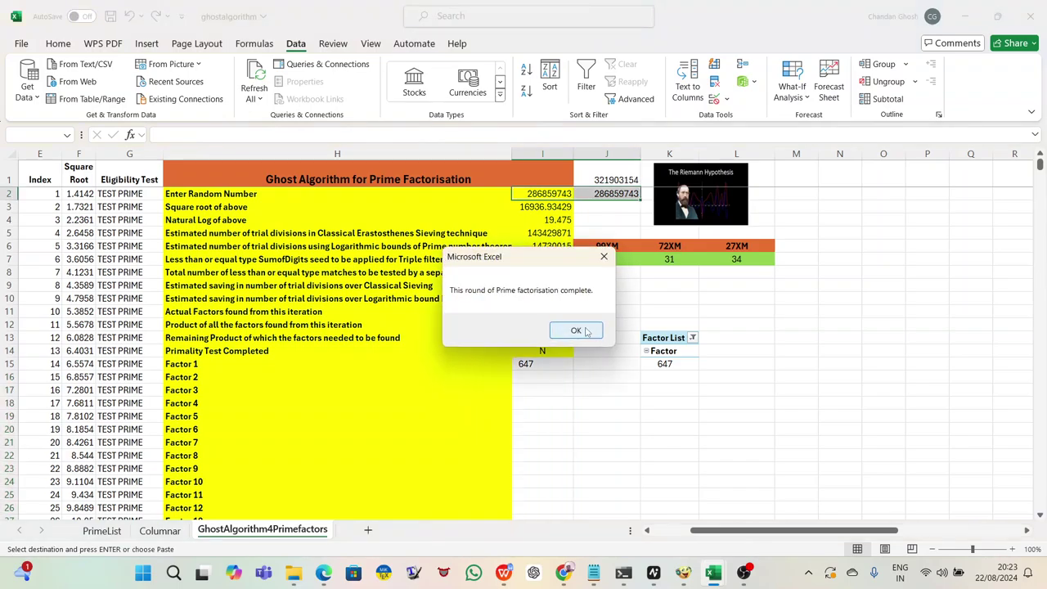
left_click(586, 331)
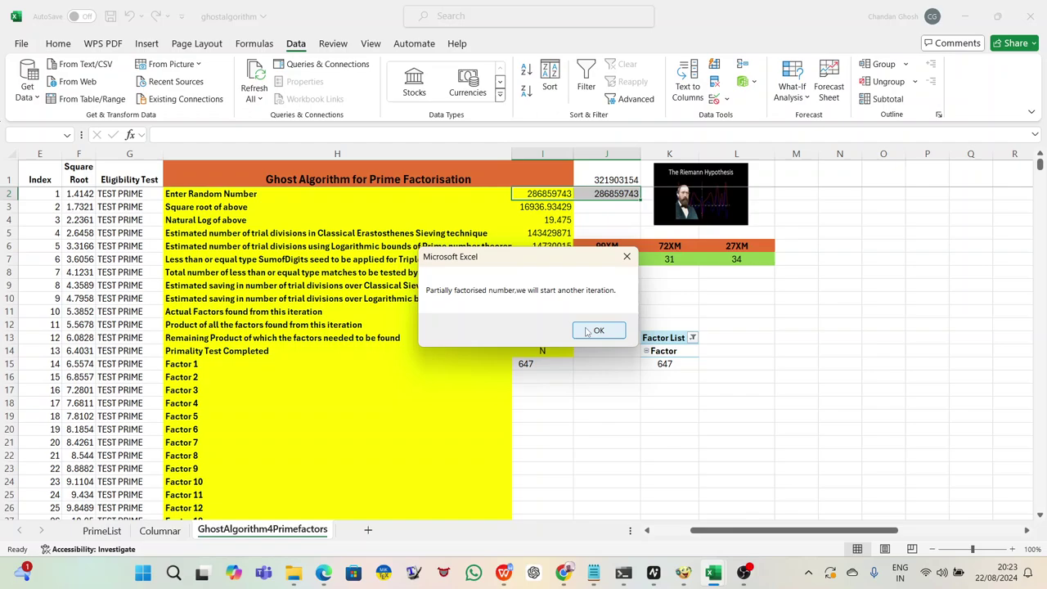
left_click(586, 332)
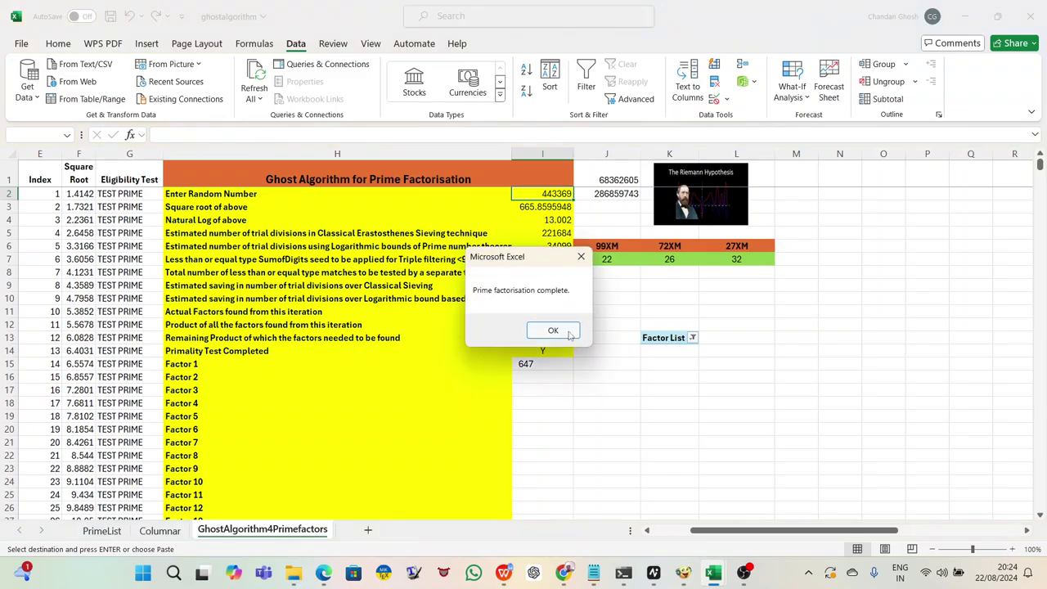
left_click(559, 335)
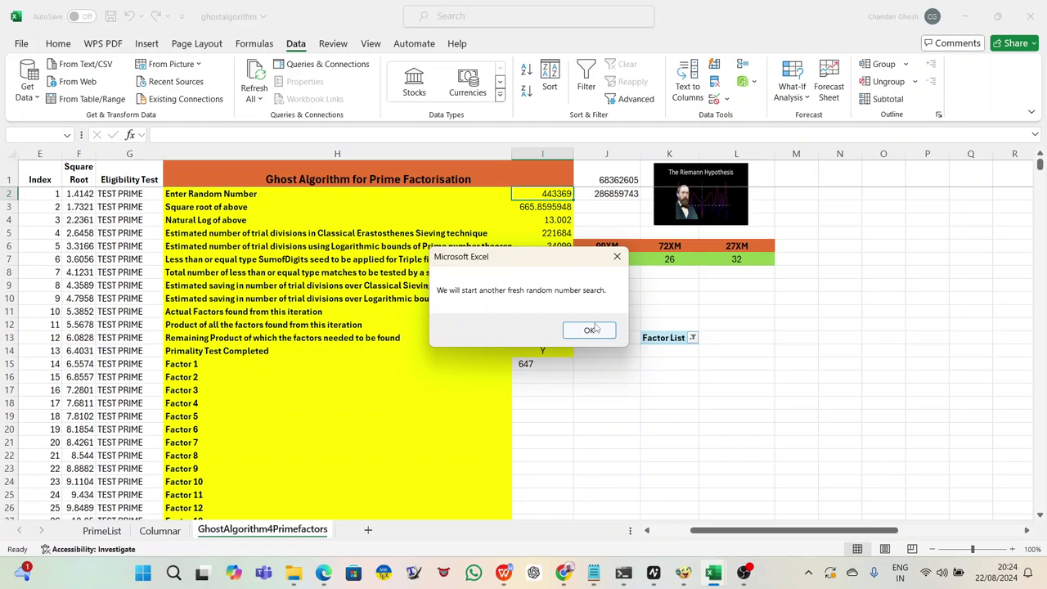
Step: Factorise 235853800 into 13, 7, 5, 5, 2, 2, 2, leaving prime 12959
left_click(595, 330)
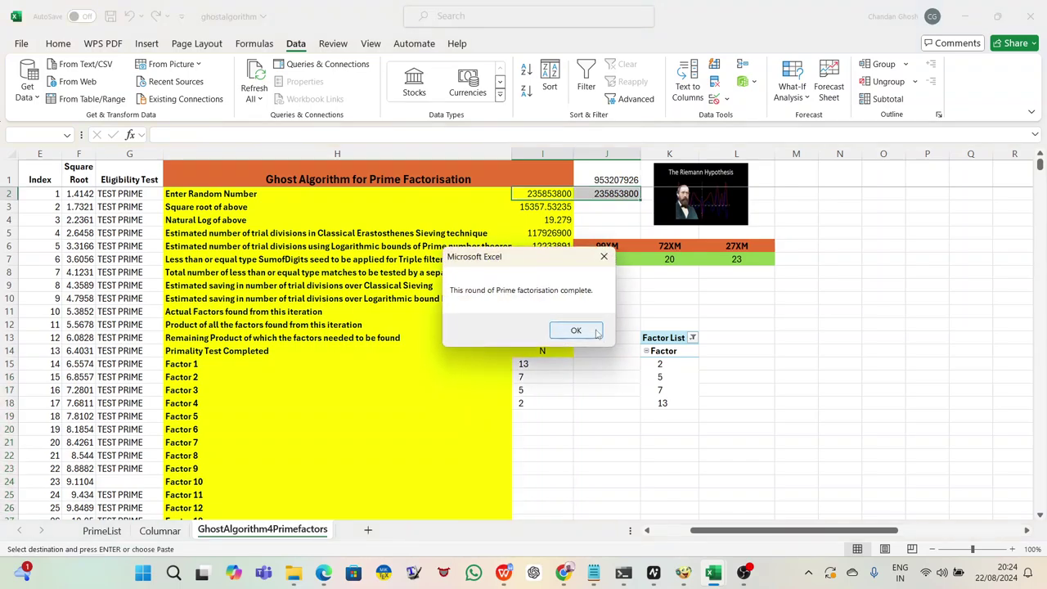
left_click(590, 331)
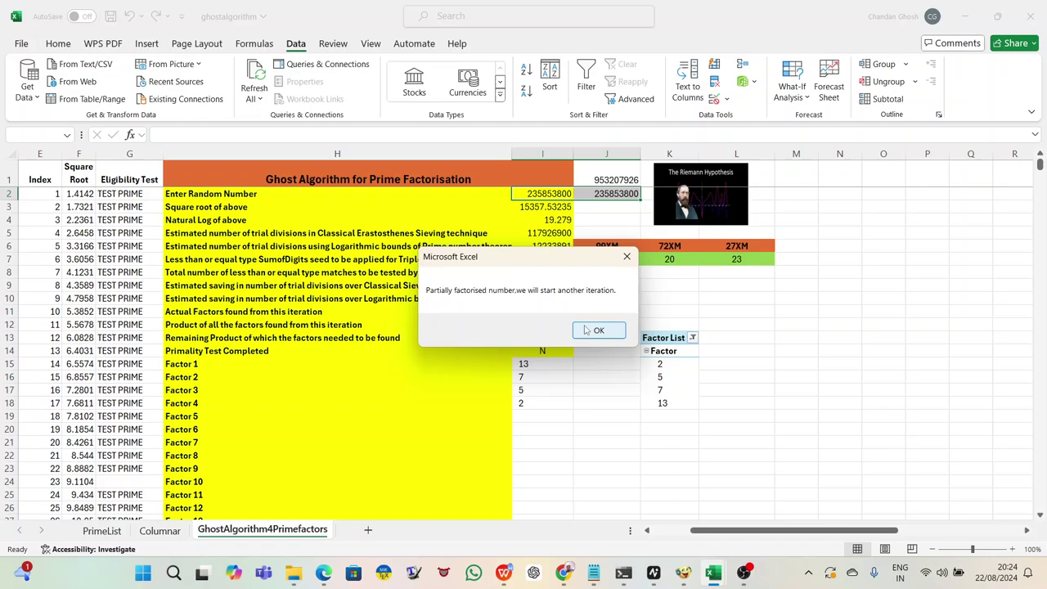
left_click(584, 325)
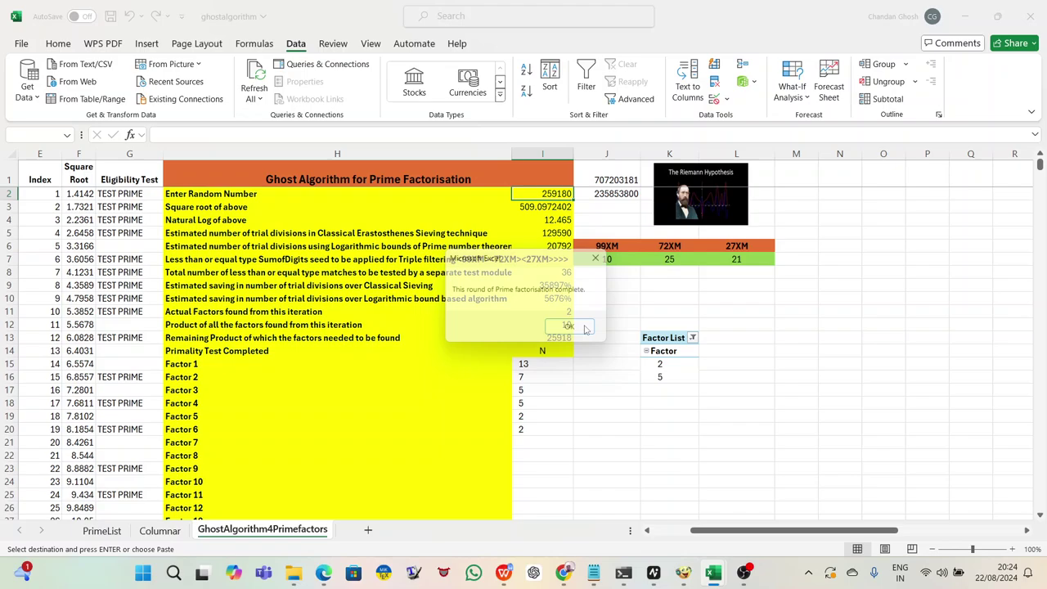
left_click(583, 331)
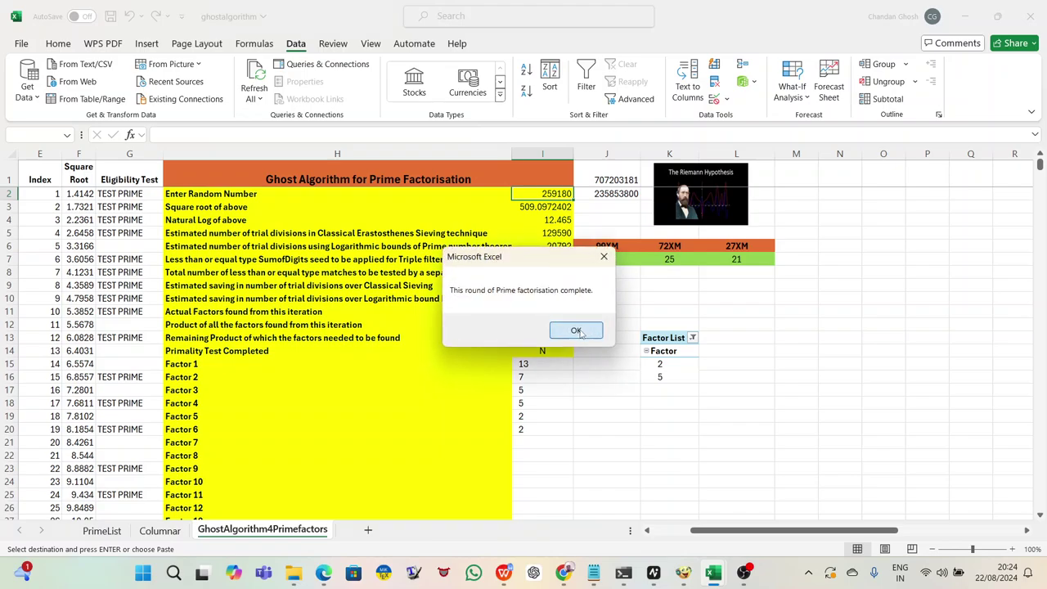
left_click(582, 330)
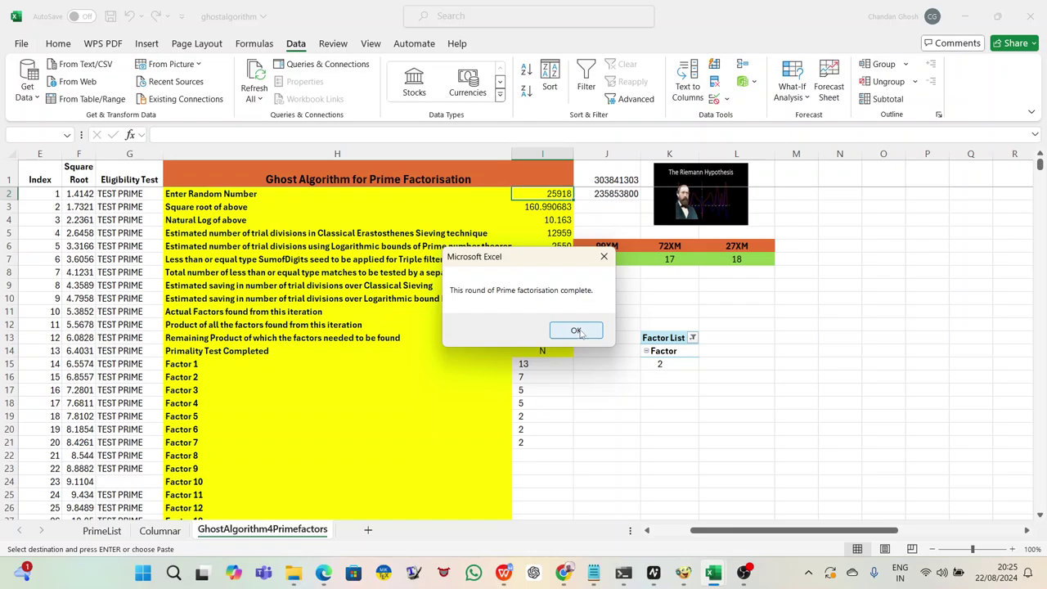
left_click(577, 331)
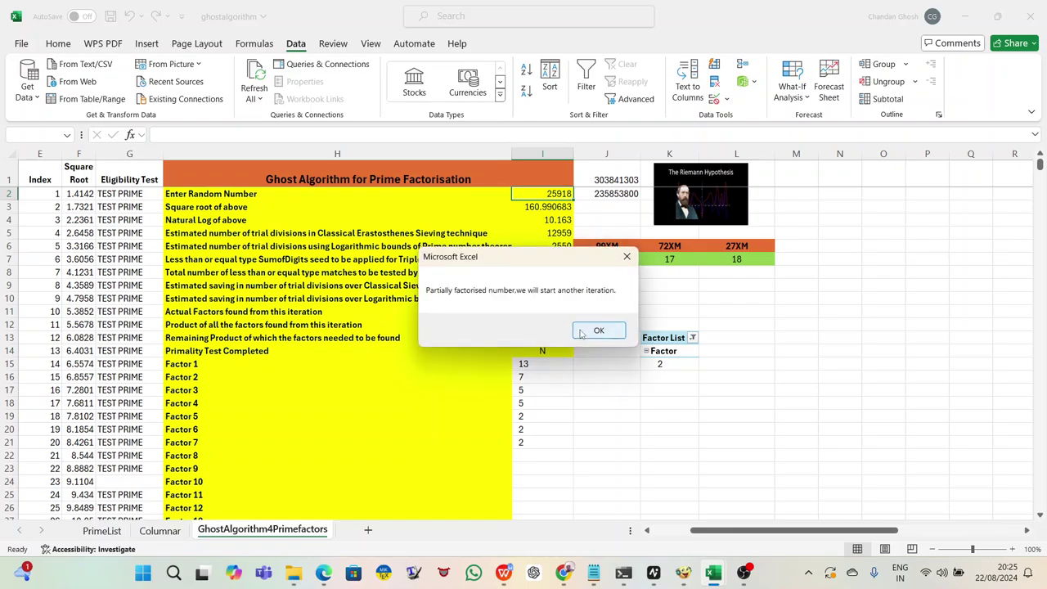
left_click(581, 332)
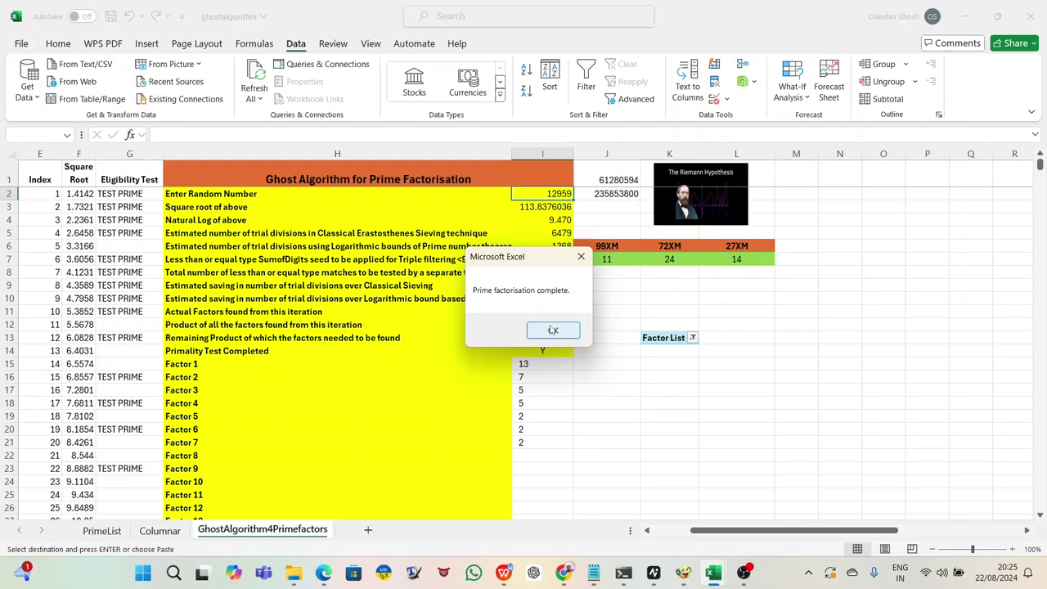
left_click(553, 329)
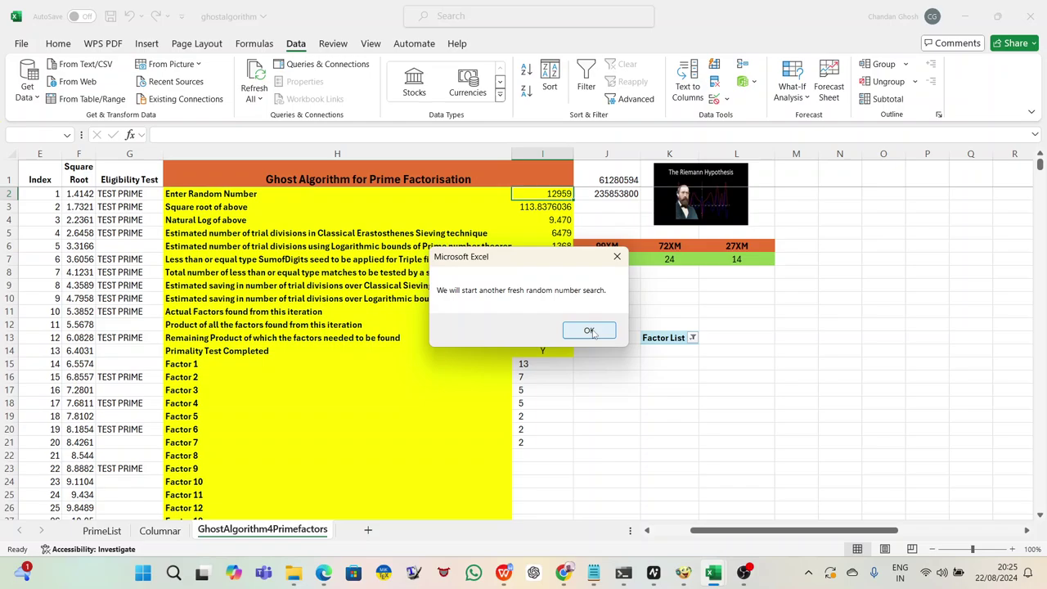
Step: Factorise 693148748, extracting two factors of 2 until 173287187 is prime
left_click(591, 330)
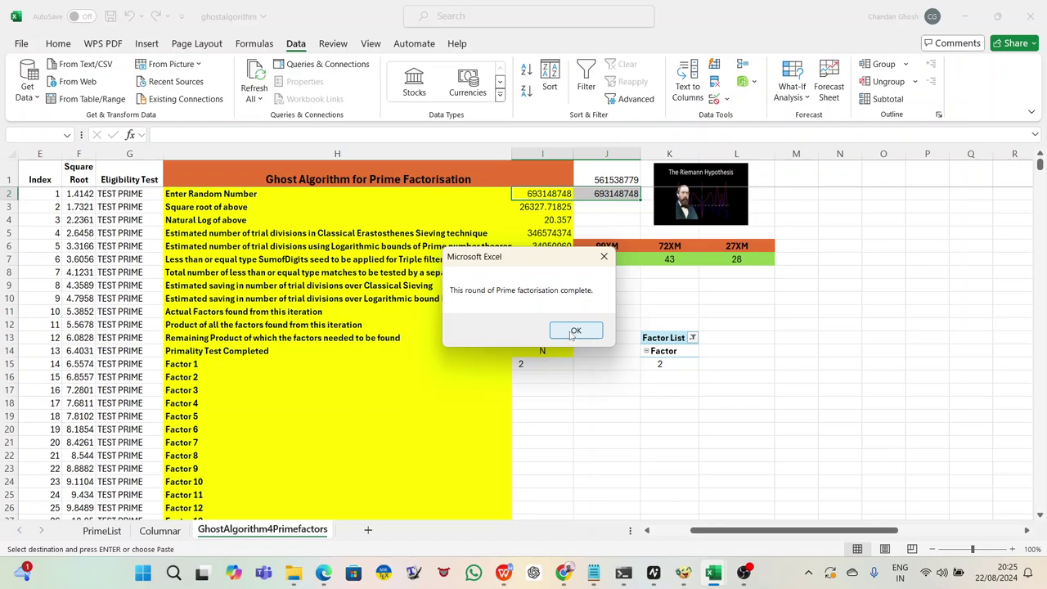
left_click(572, 331)
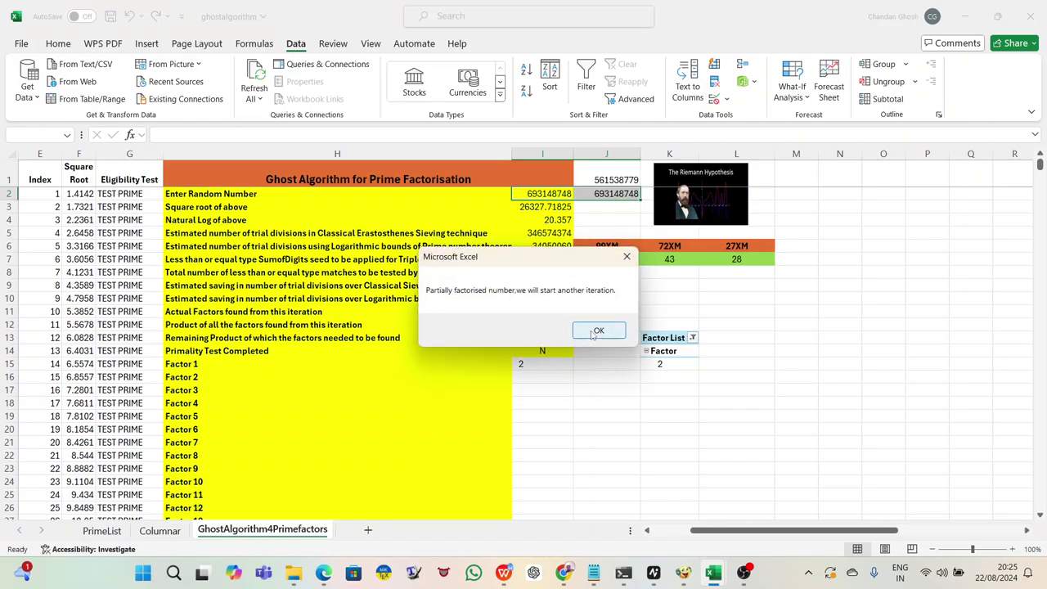
left_click(590, 329)
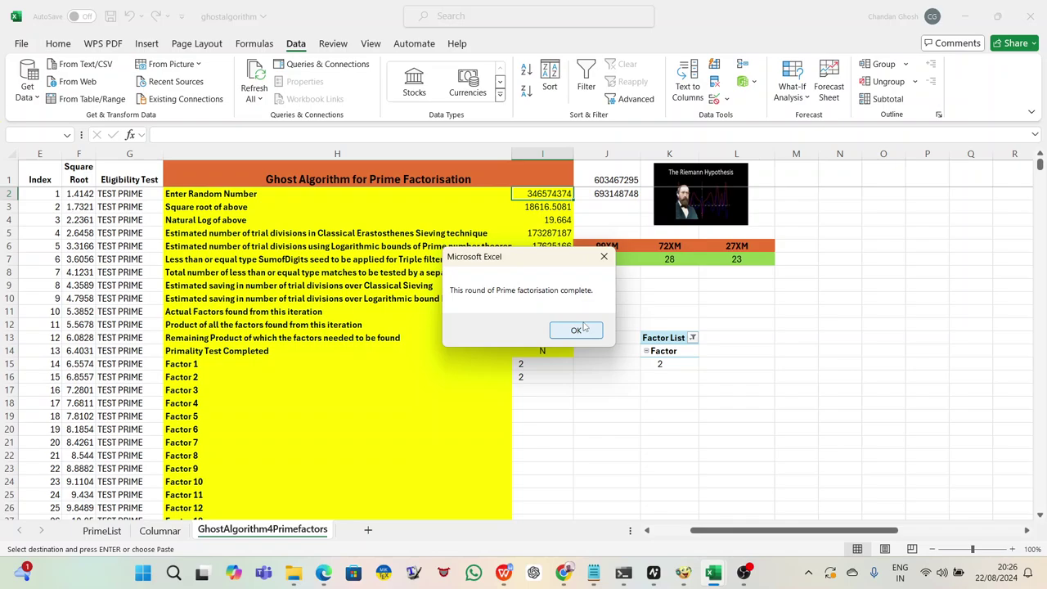
left_click(583, 331)
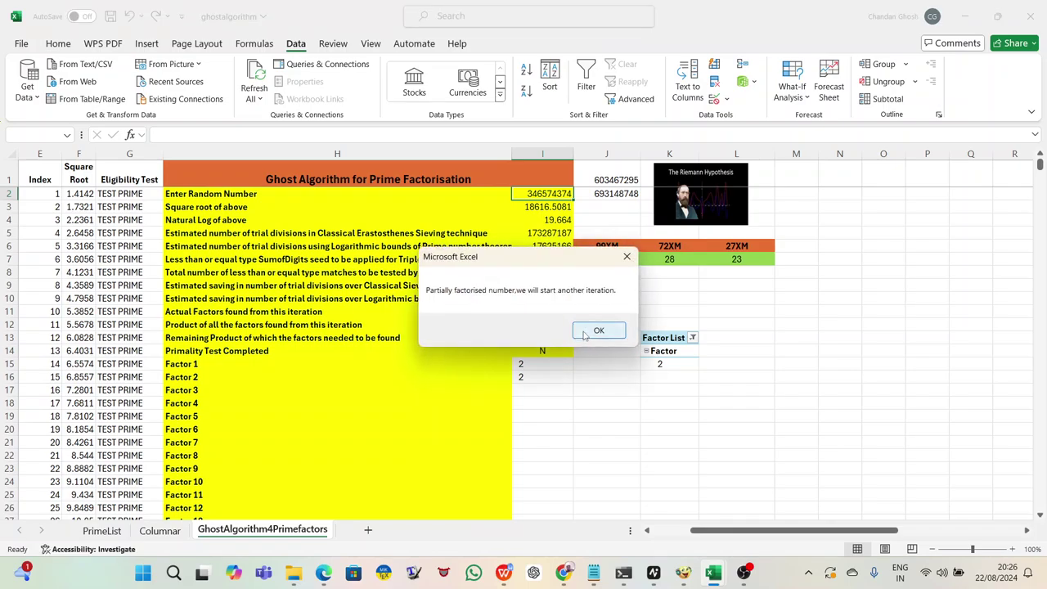
left_click(583, 331)
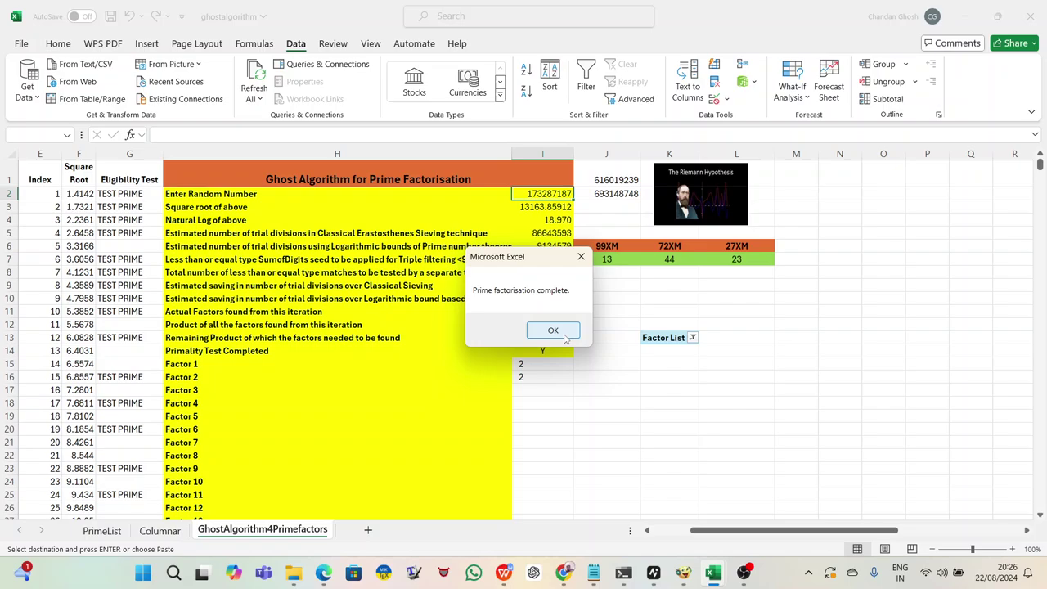
left_click(553, 330)
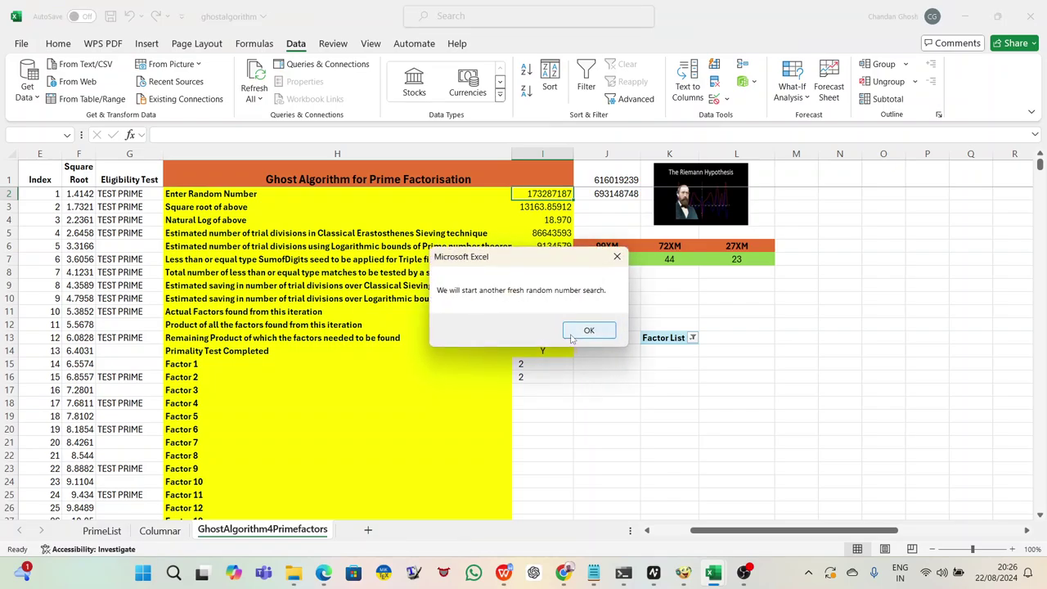
Step: Factorise 169789 into 239 and 23, then start factorising 19079068
left_click(571, 334)
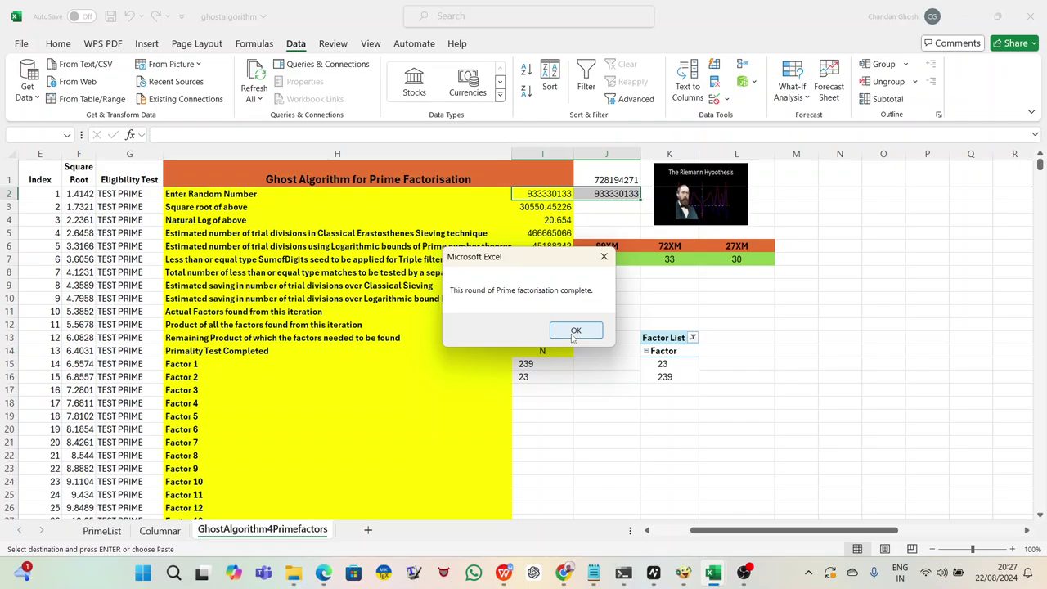
left_click(575, 332)
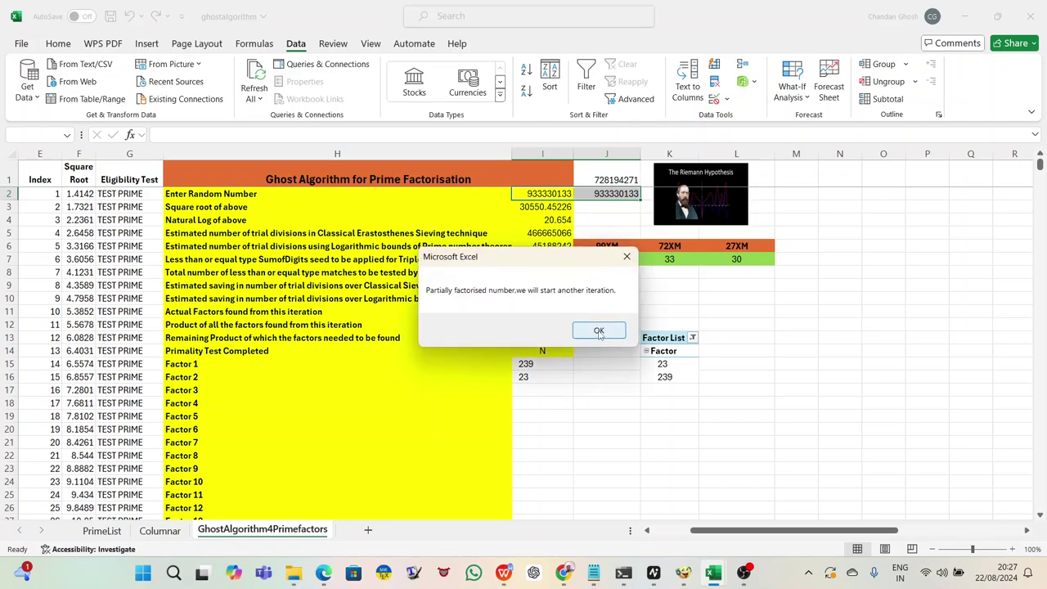
left_click(597, 330)
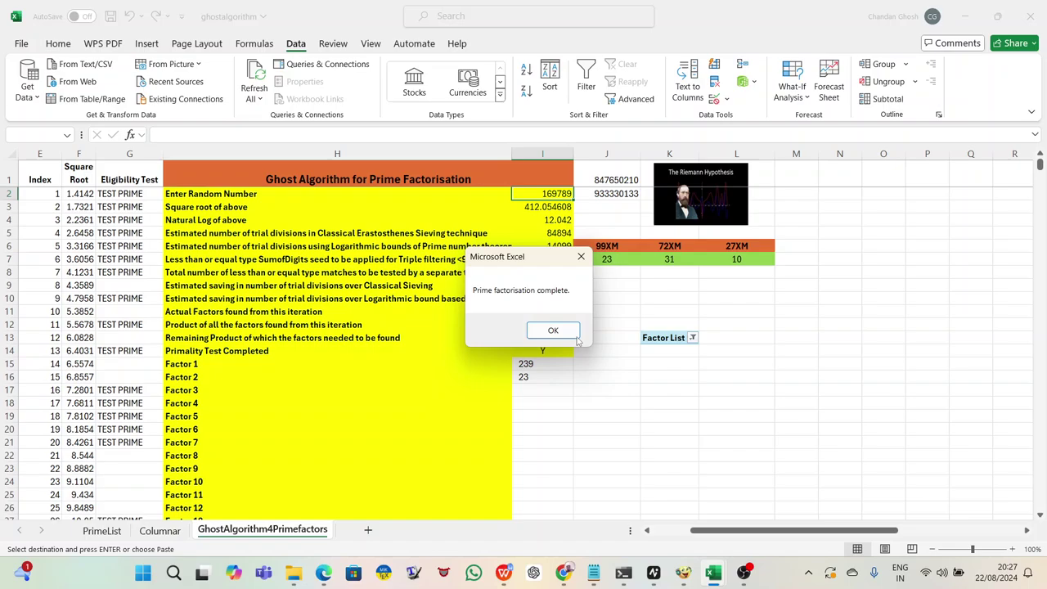
left_click(562, 330)
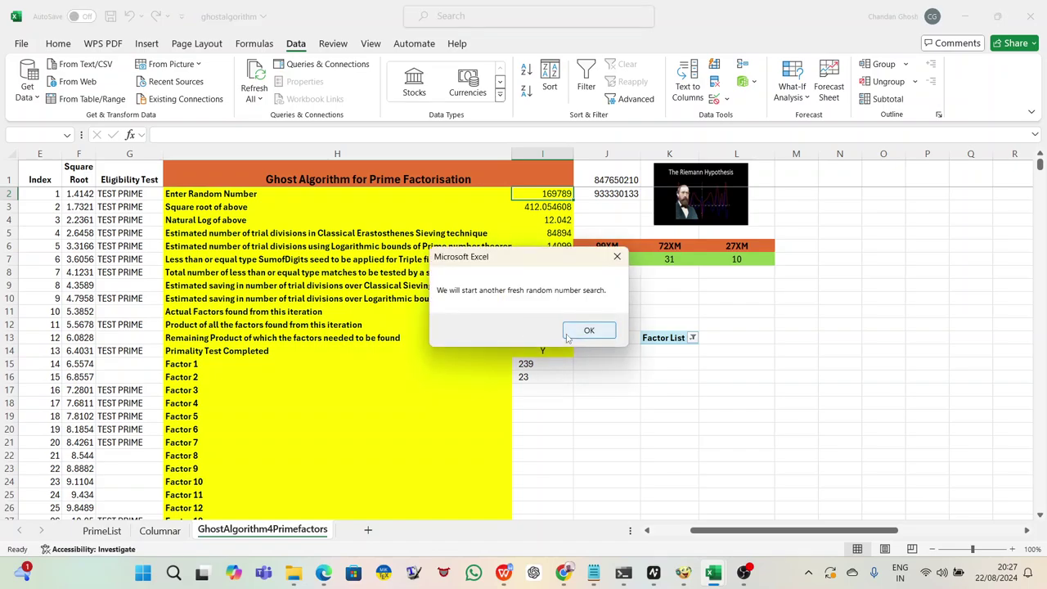
left_click(577, 331)
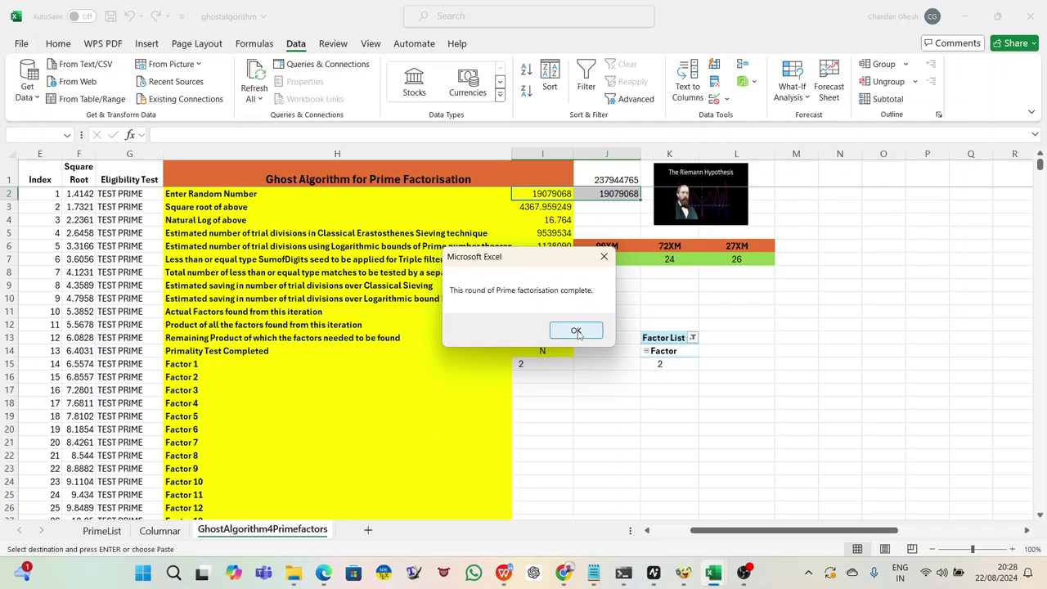
Step: Acknowledge both rounds on 19079068, each extracting factor 2, and carry 4769767 forward
left_click(577, 332)
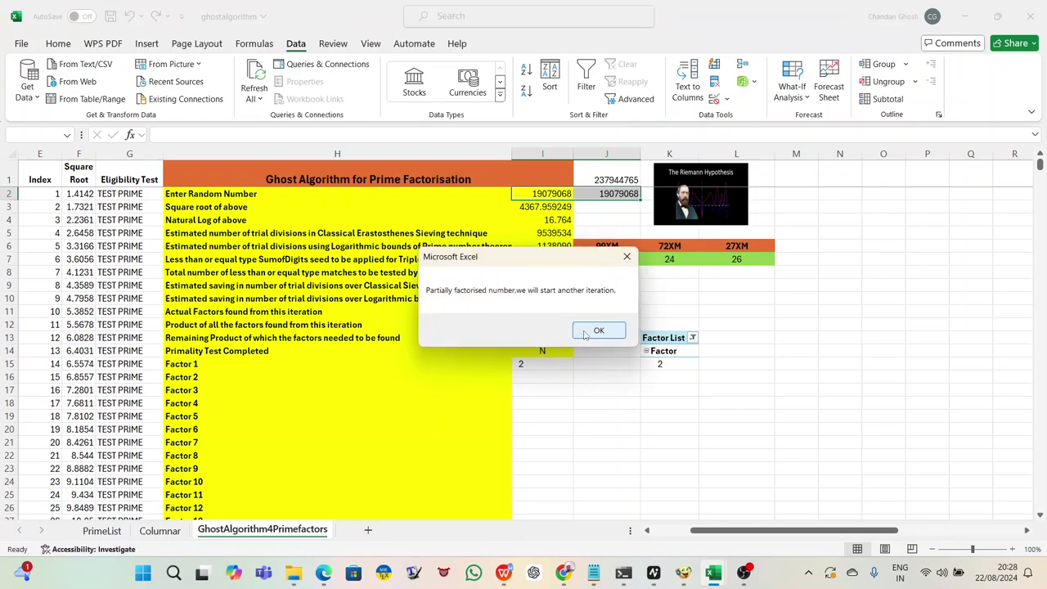
left_click(584, 330)
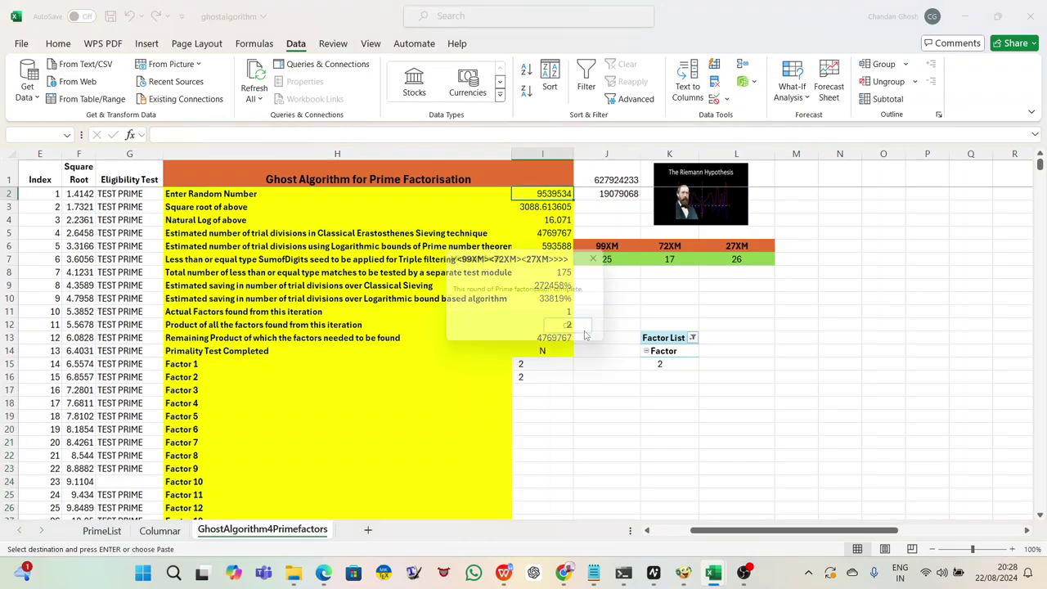
left_click(575, 331)
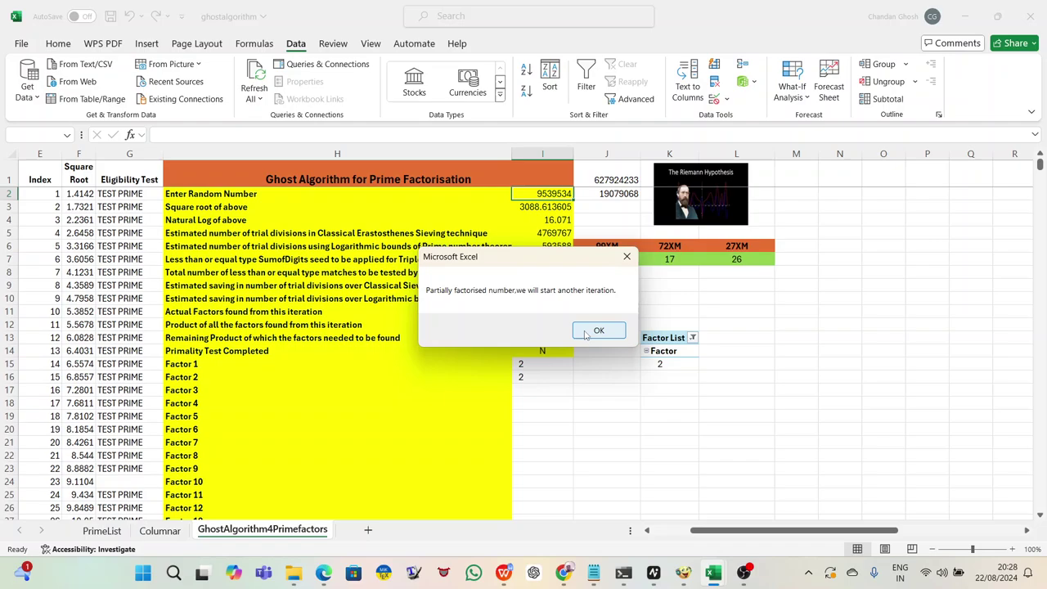
left_click(581, 331)
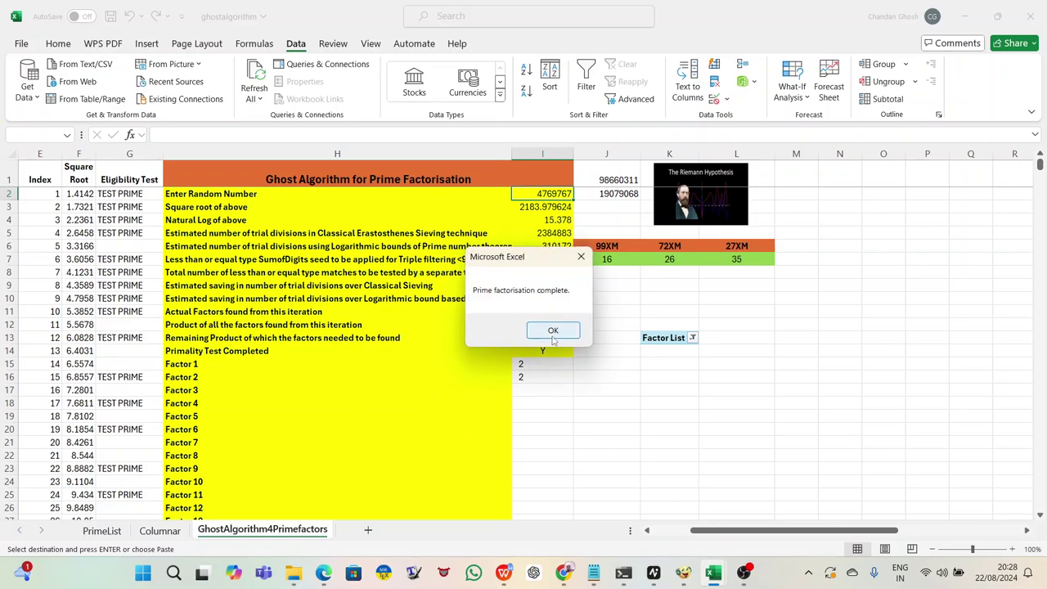
Step: Dismiss the 'Prime factorisation complete.' notice after 4769767 is marked prime
left_click(553, 334)
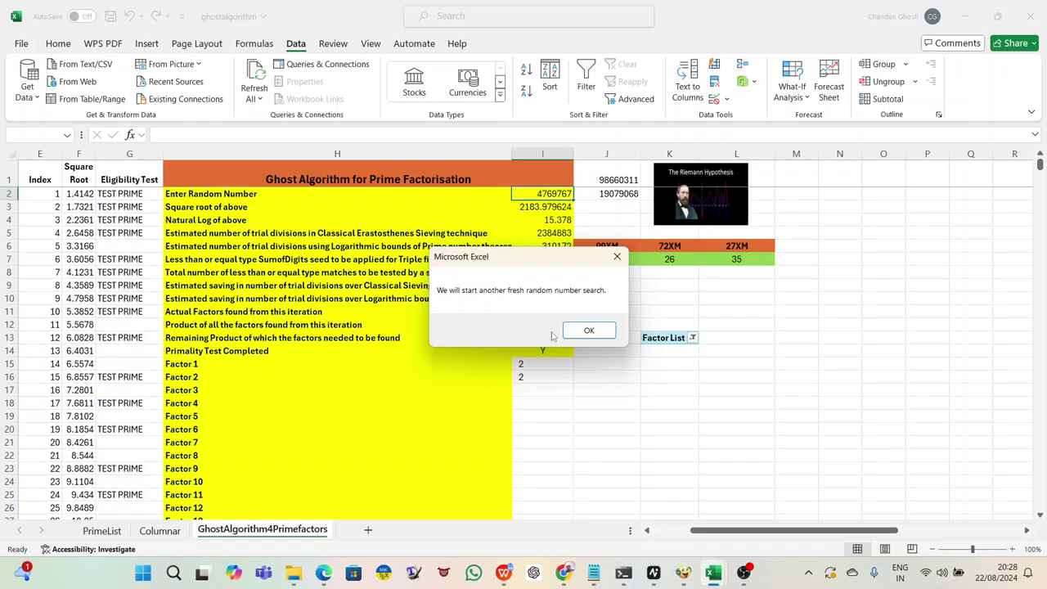
Step: Let 638162653 complete, then accept the 621461149 round that finds factor 41
left_click(579, 331)
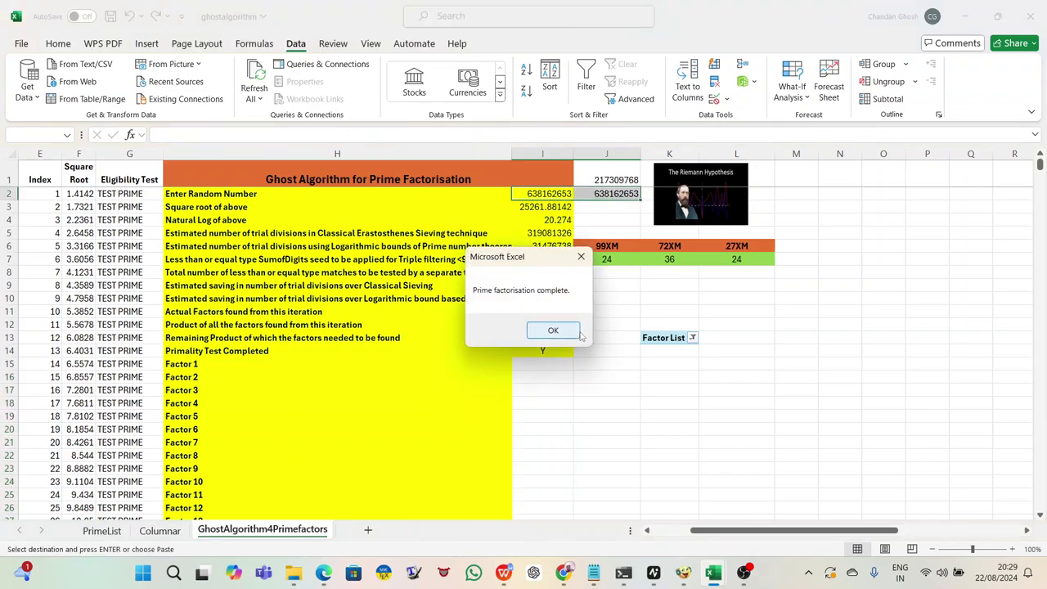
left_click(578, 332)
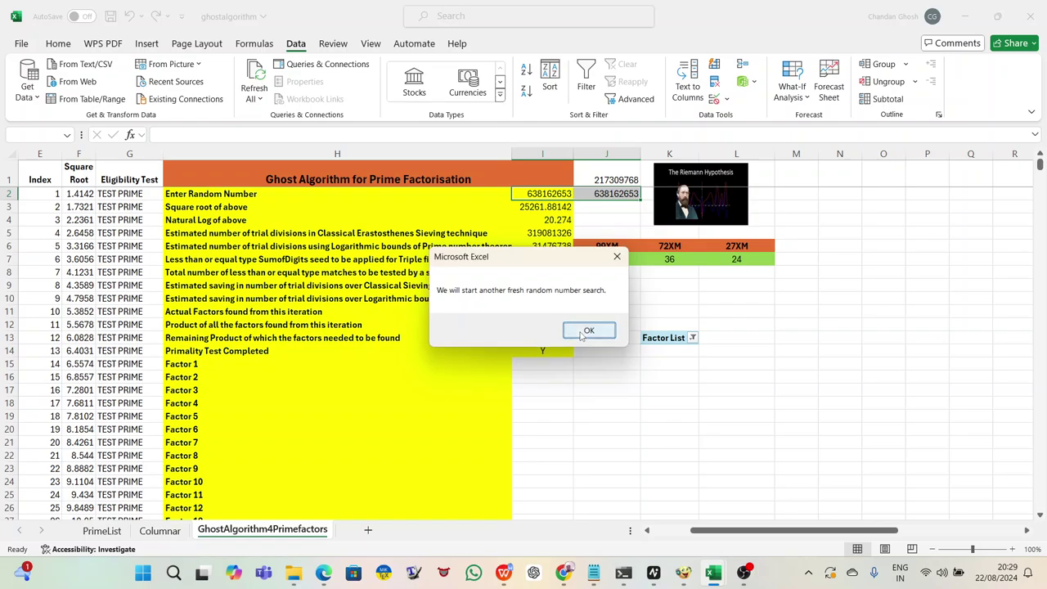
left_click(581, 332)
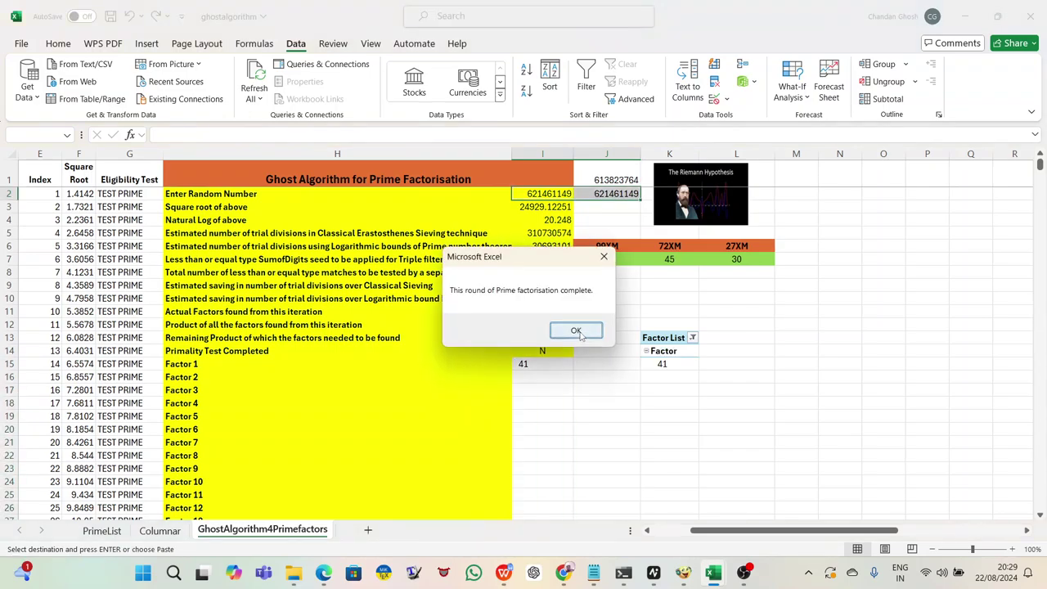
left_click(578, 332)
Step: Finish 15157589, then confirm 247607106 splits into 2, 3, 31, 163 and 8167
left_click(579, 331)
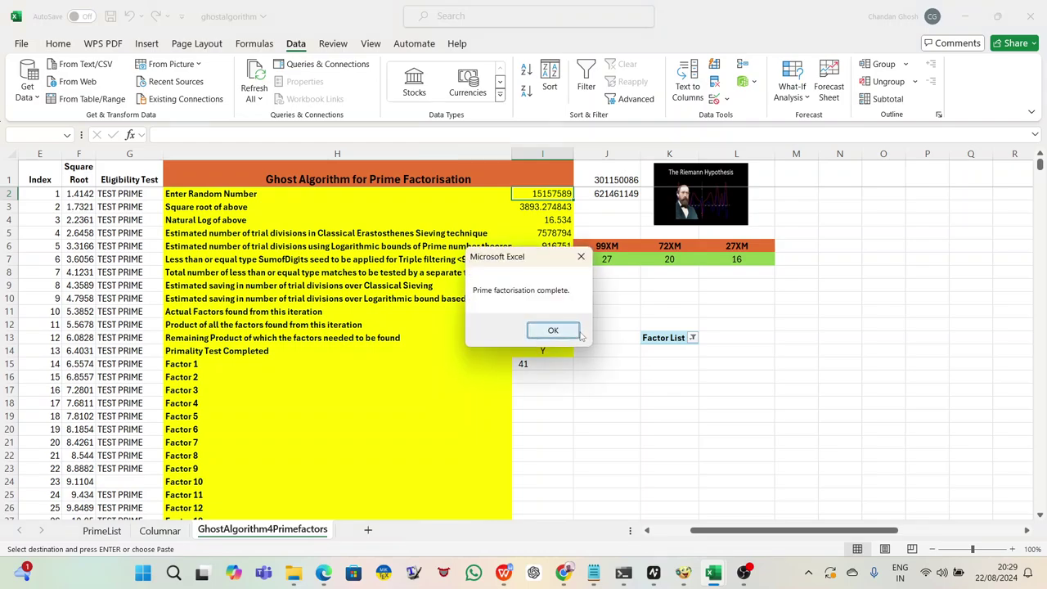
left_click(577, 331)
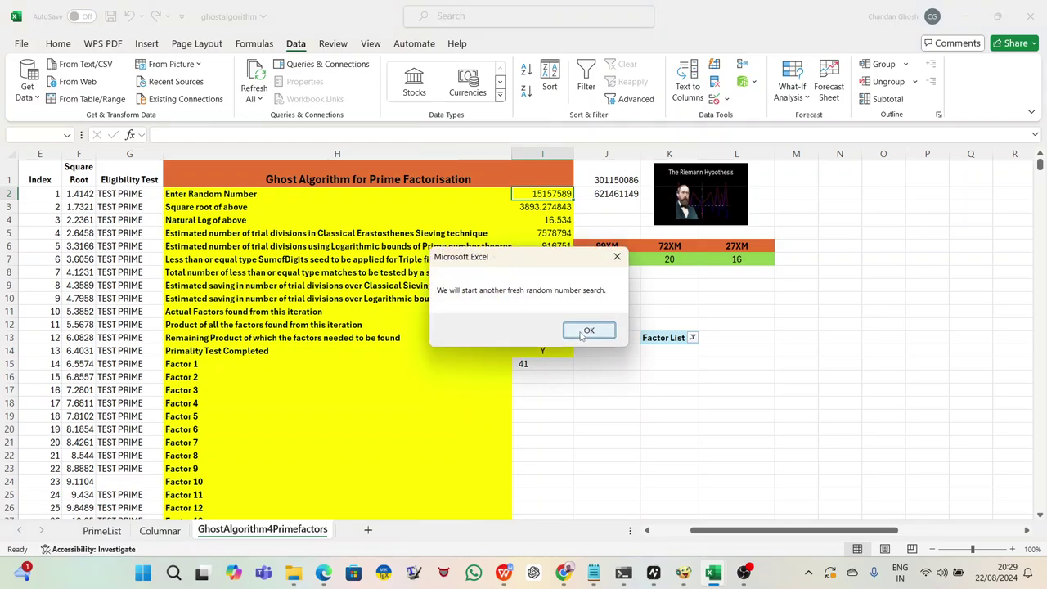
left_click(581, 332)
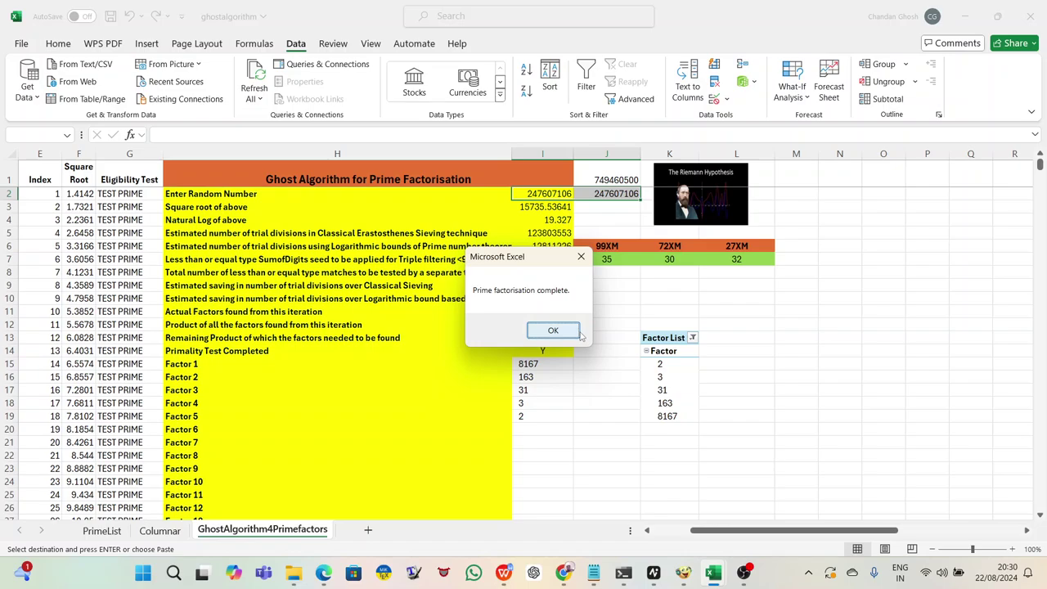
left_click(576, 332)
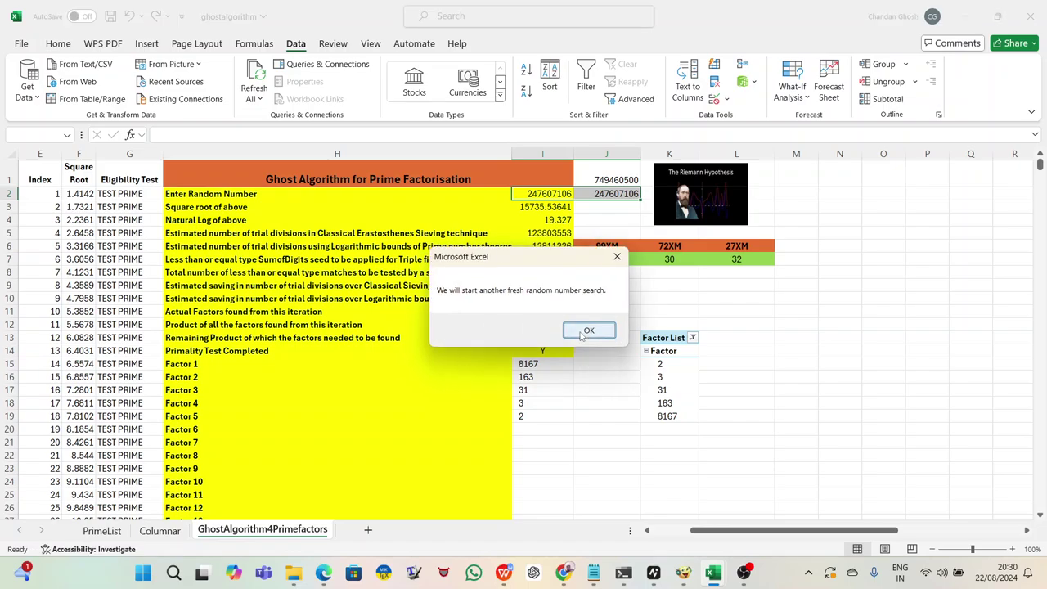
left_click(582, 333)
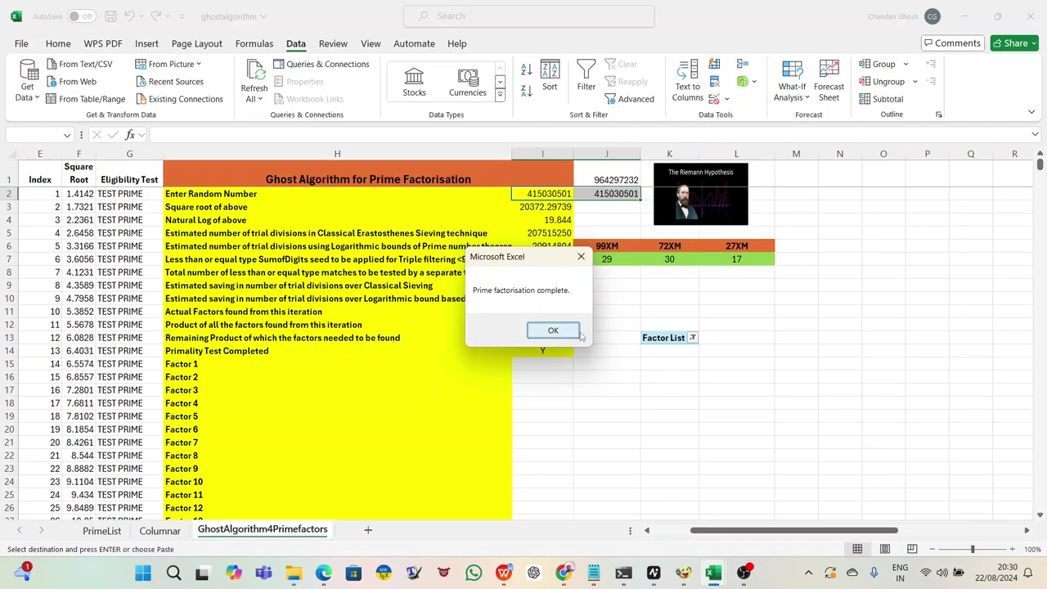
Step: Accept factor 3 from 7682217, mark 2560739 prime, and dismiss the final completion notice
left_click(579, 331)
left_click(579, 331)
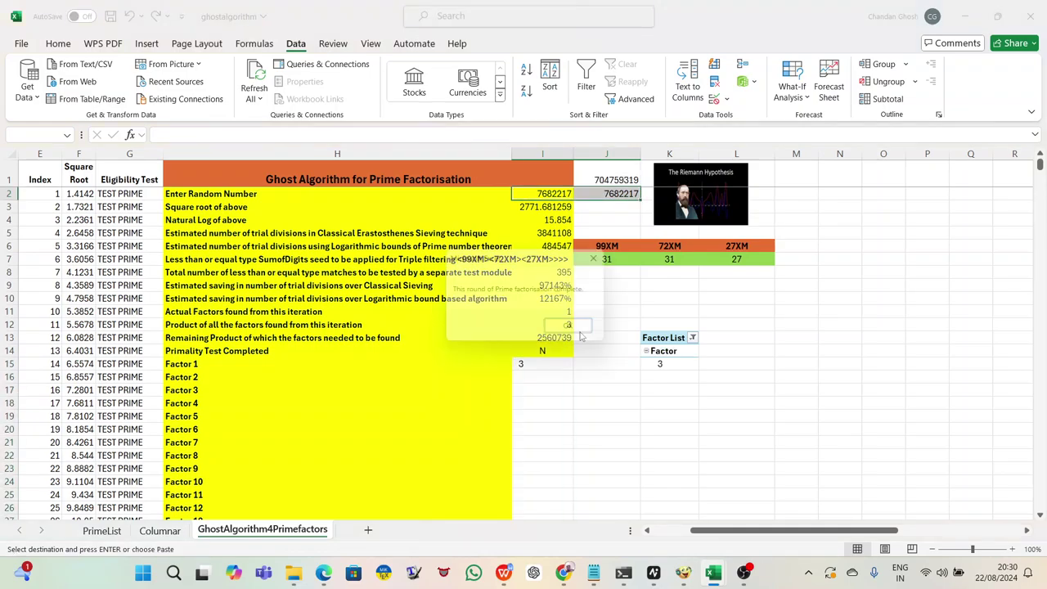
left_click(577, 332)
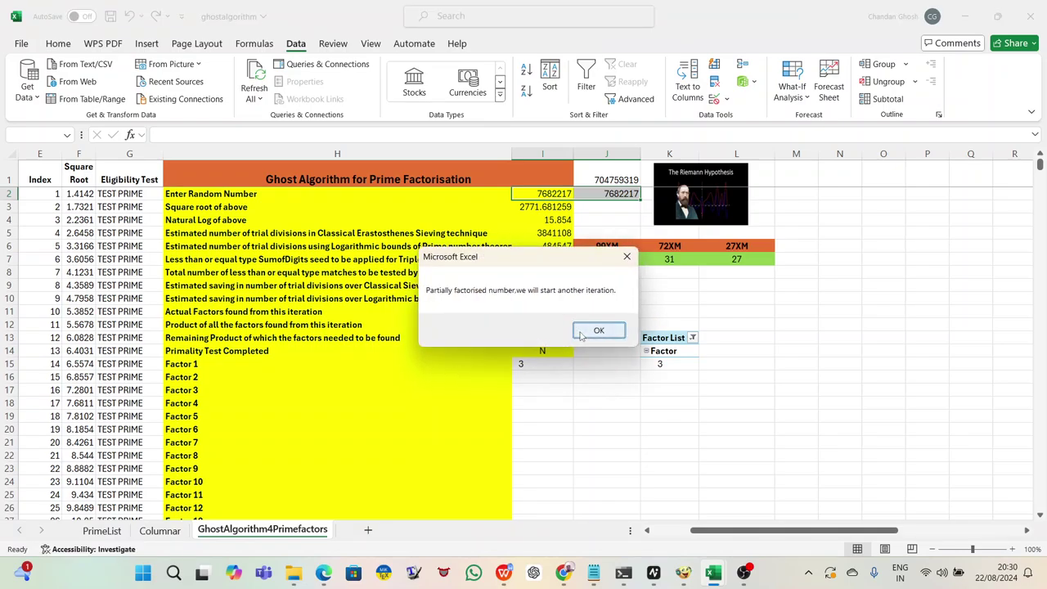
left_click(580, 333)
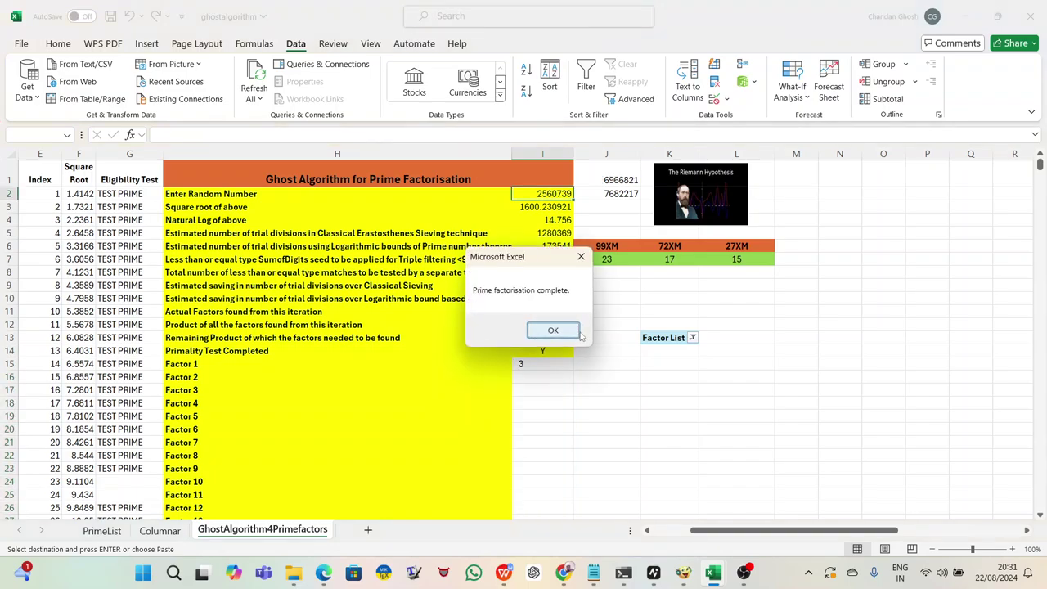
left_click(577, 332)
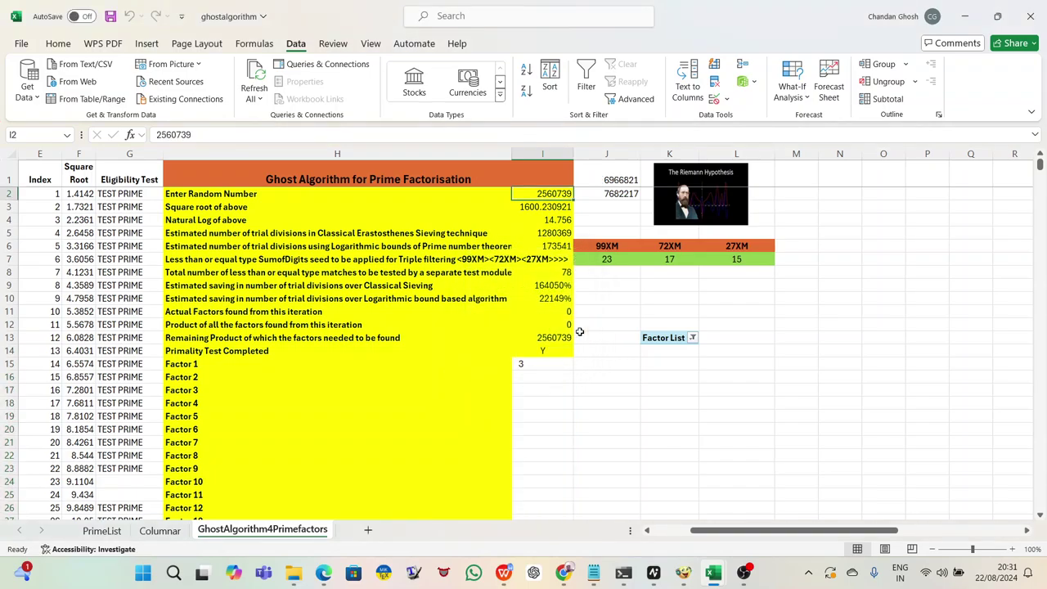